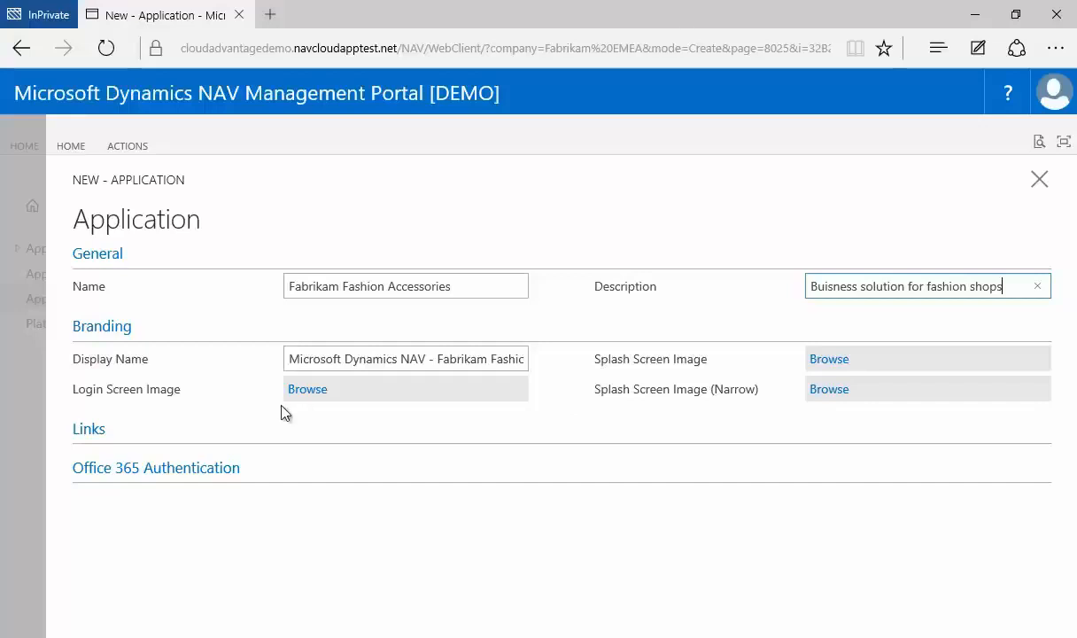
- Upload FabrikamLogin.png as the application's login screen image
click(322, 391)
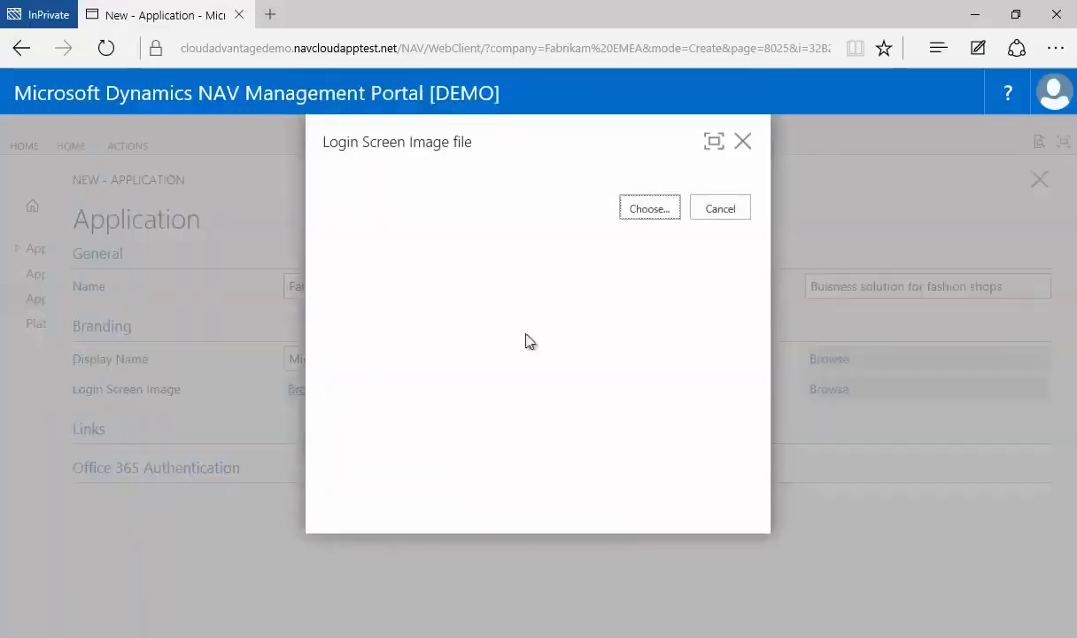
click(629, 209)
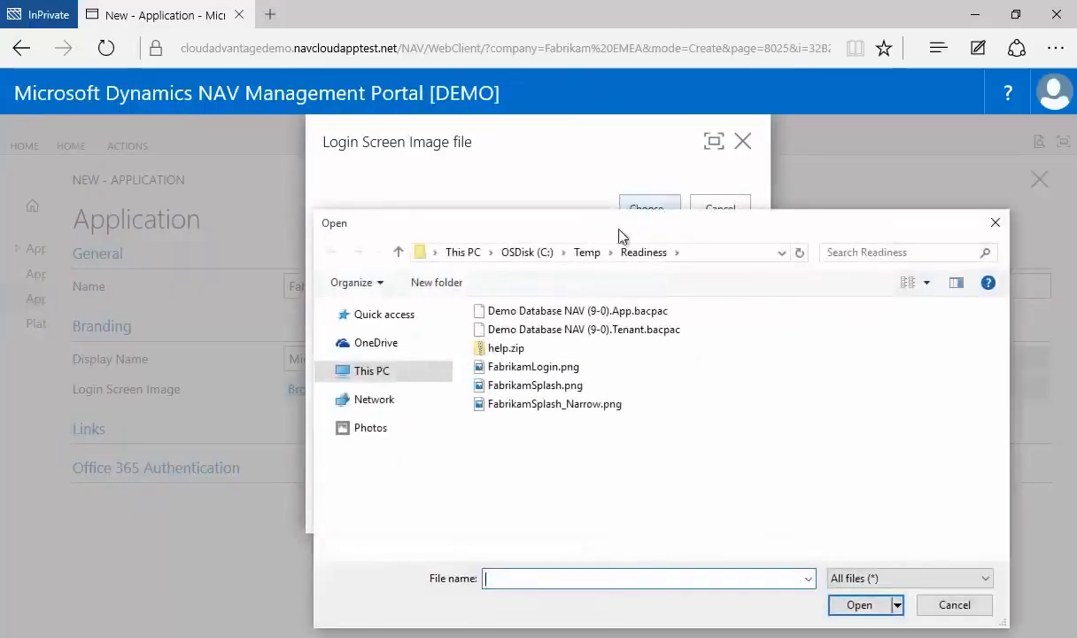
click(516, 367)
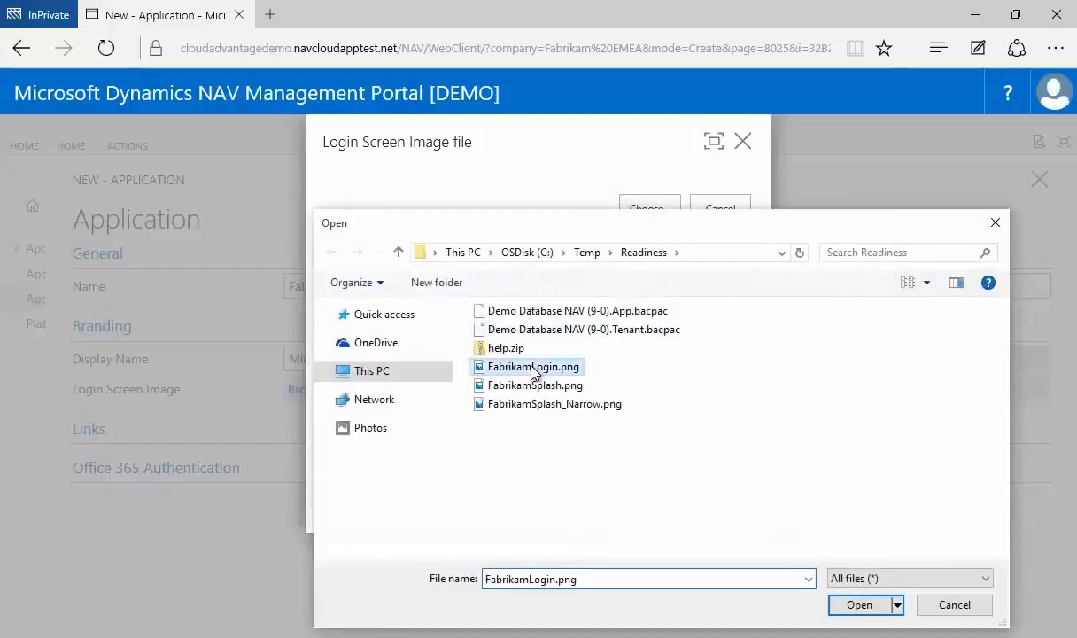
click(842, 609)
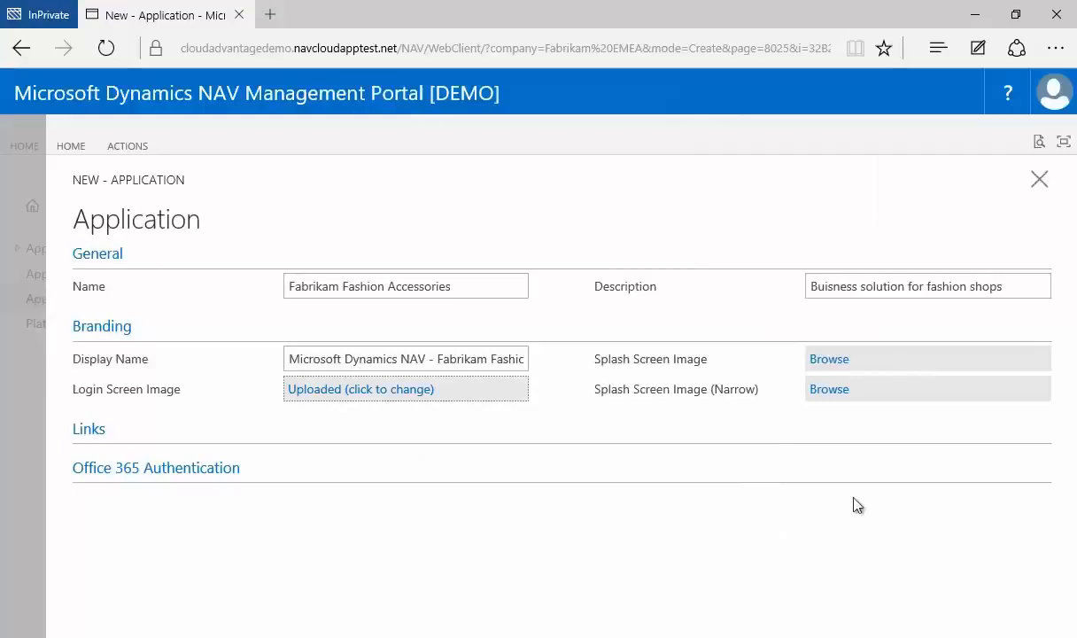
- Upload FabrikamSplash.png as the application's standard splash screen image
click(824, 363)
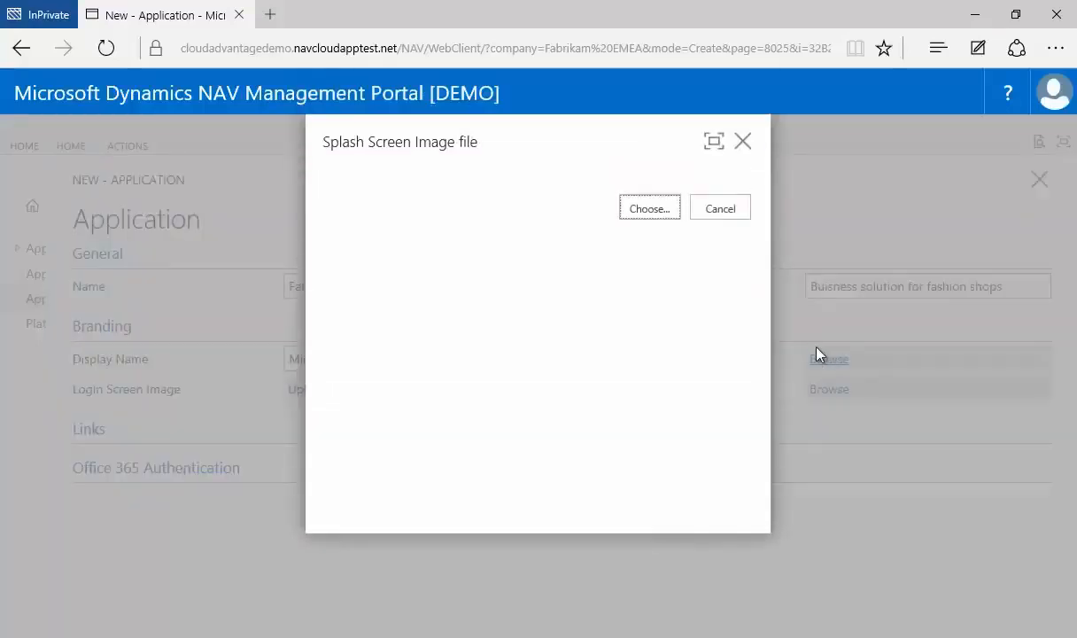
click(631, 212)
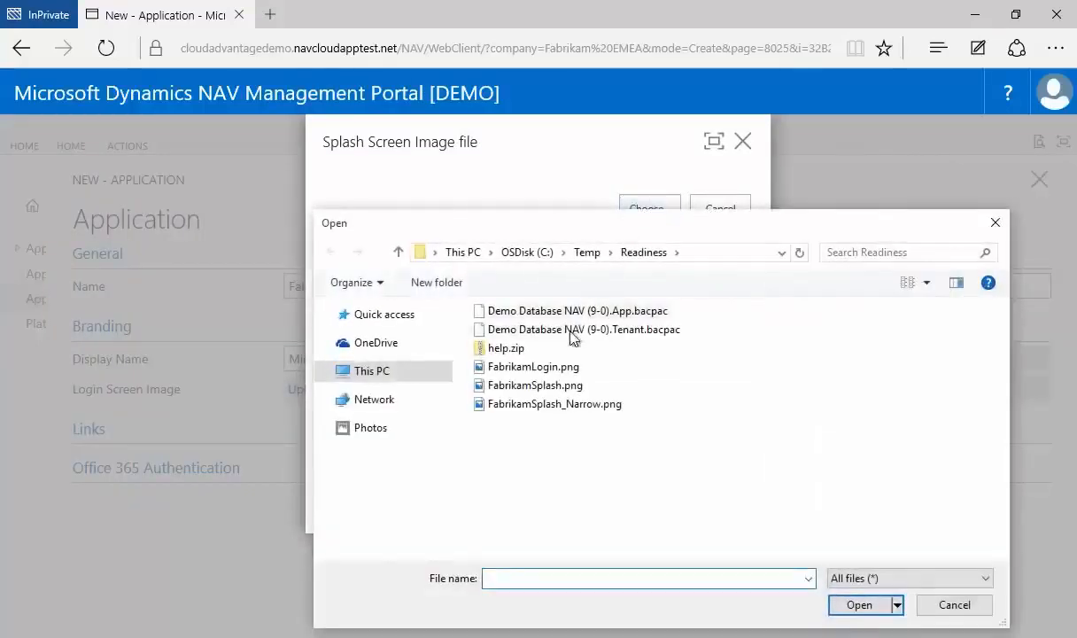
click(543, 386)
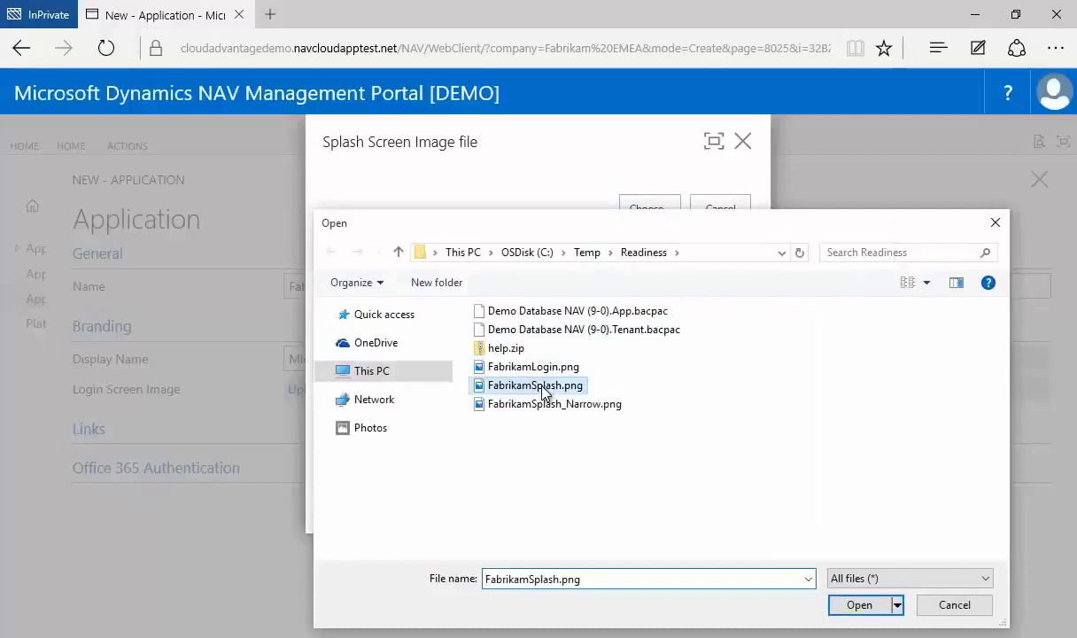
click(846, 604)
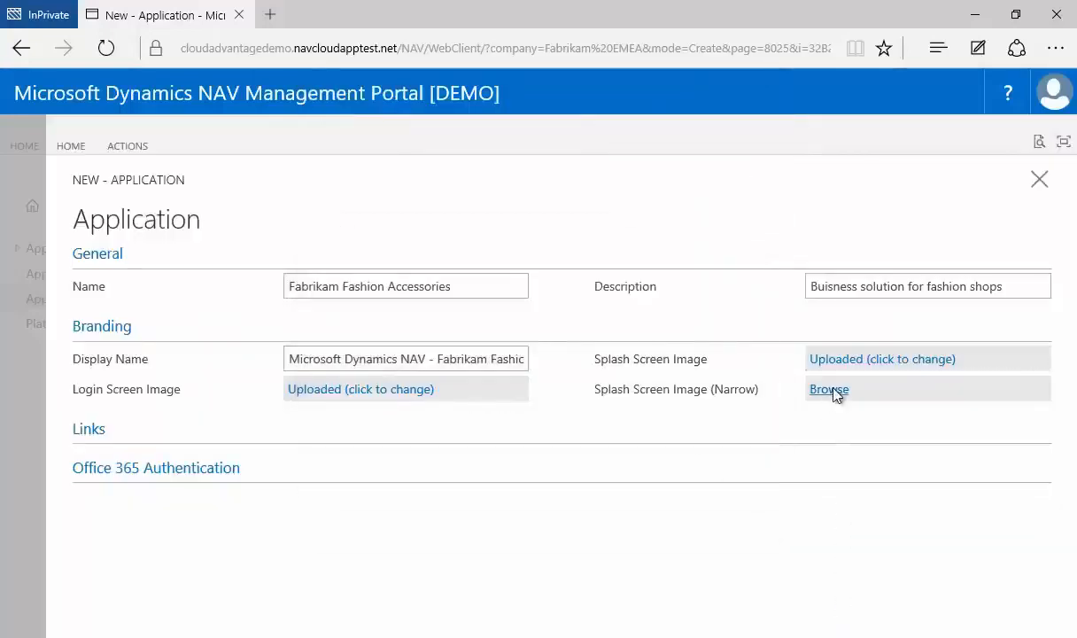
- Upload FabrikamSplash_Narrow.png as the narrow splash screen image and collapse the Branding section
click(833, 394)
click(647, 211)
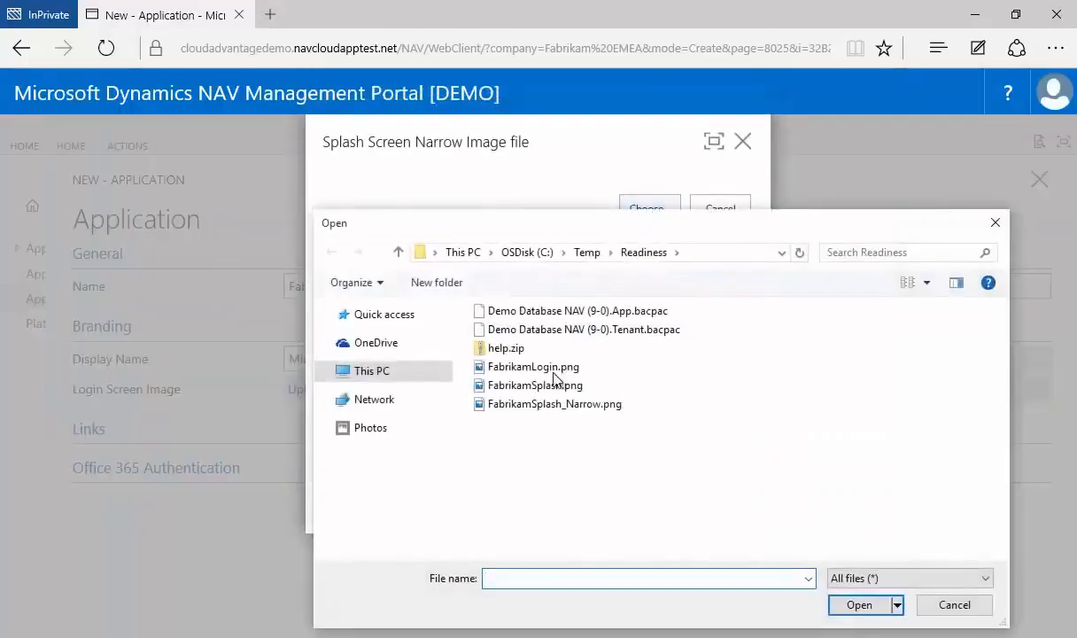
click(534, 404)
click(859, 605)
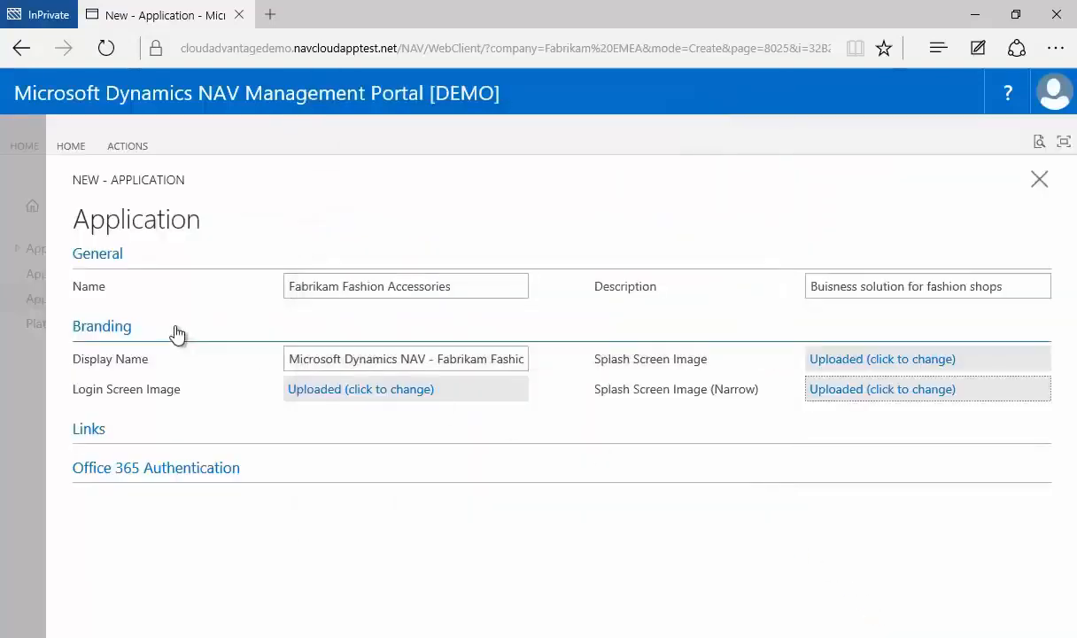
click(176, 332)
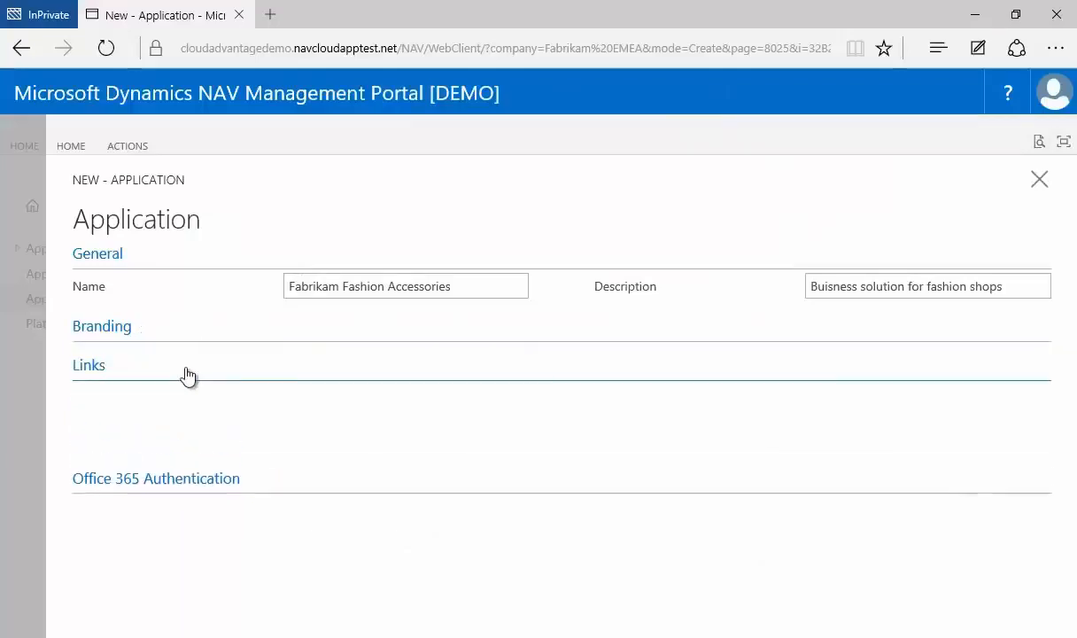
click(187, 374)
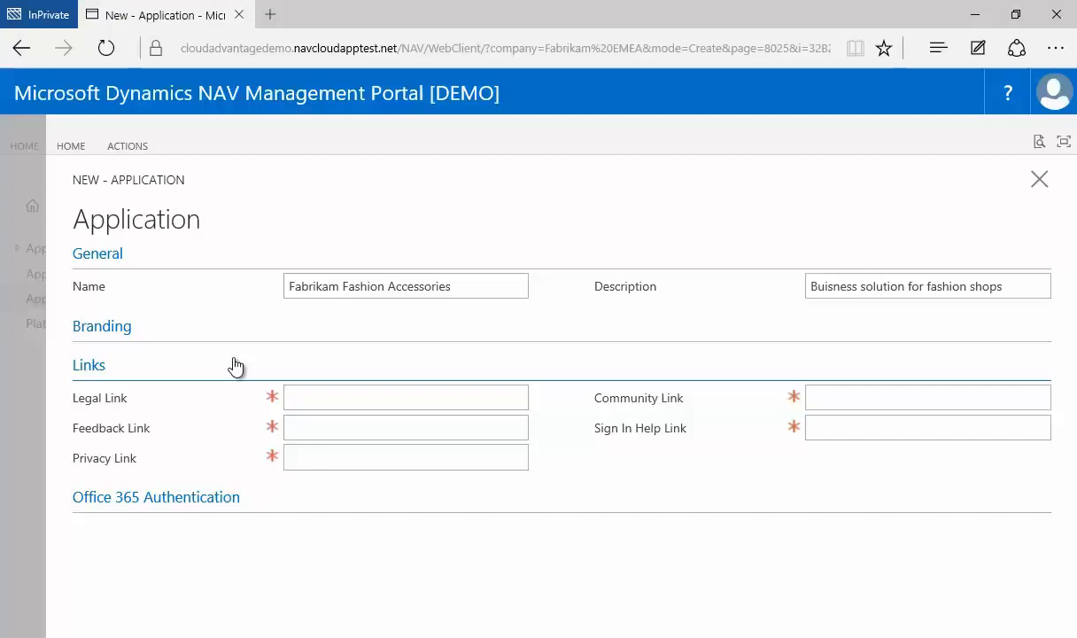
click(330, 399)
text(http://www.fabrikampartner2015.com/)
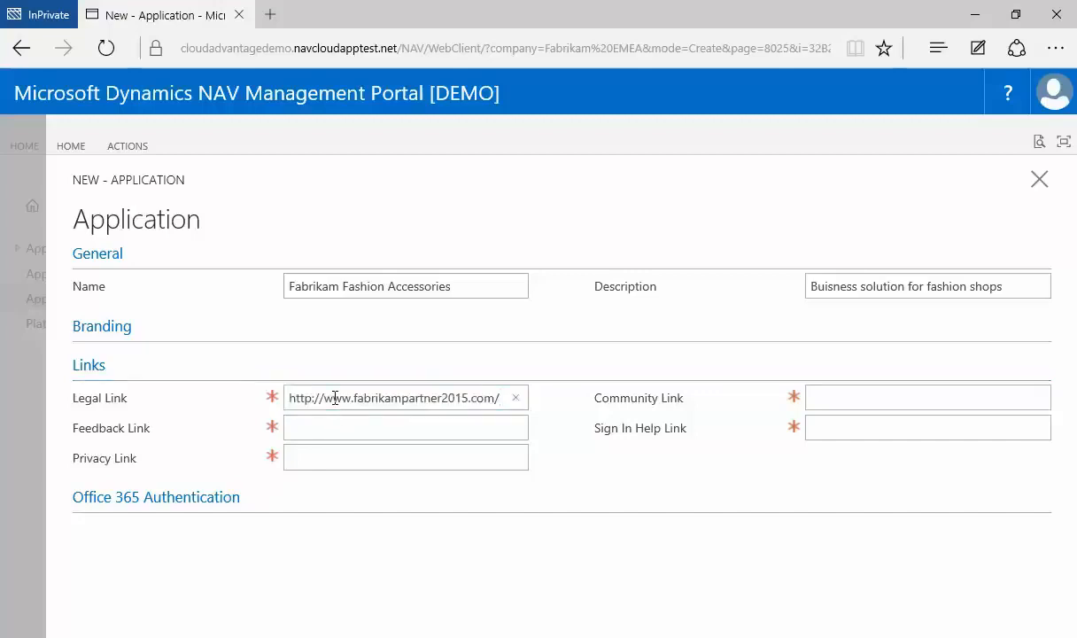
text(legal.)
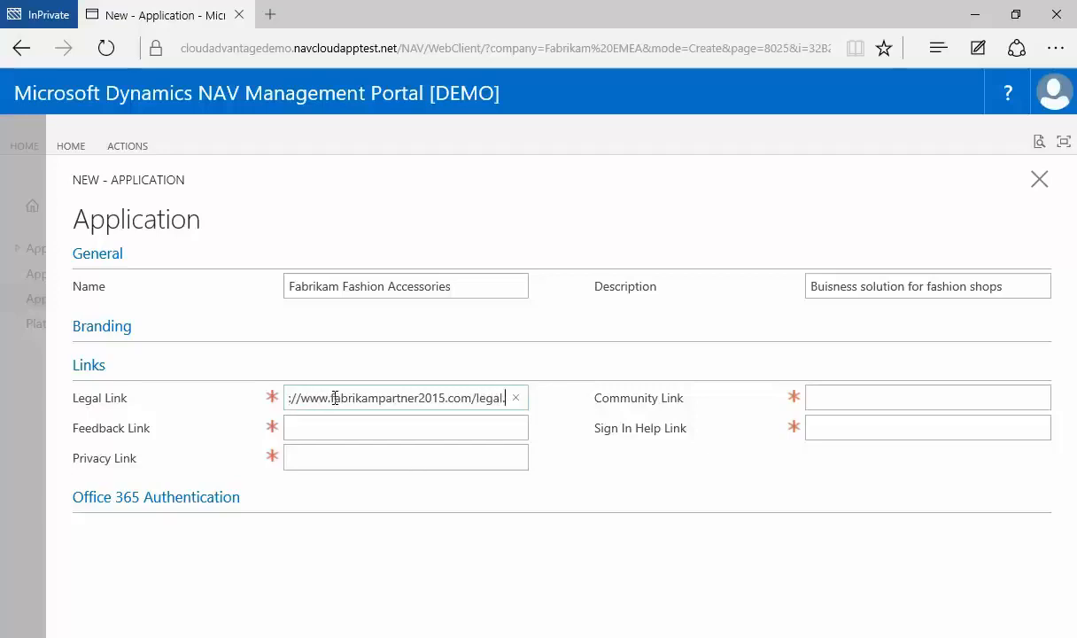
text(html)
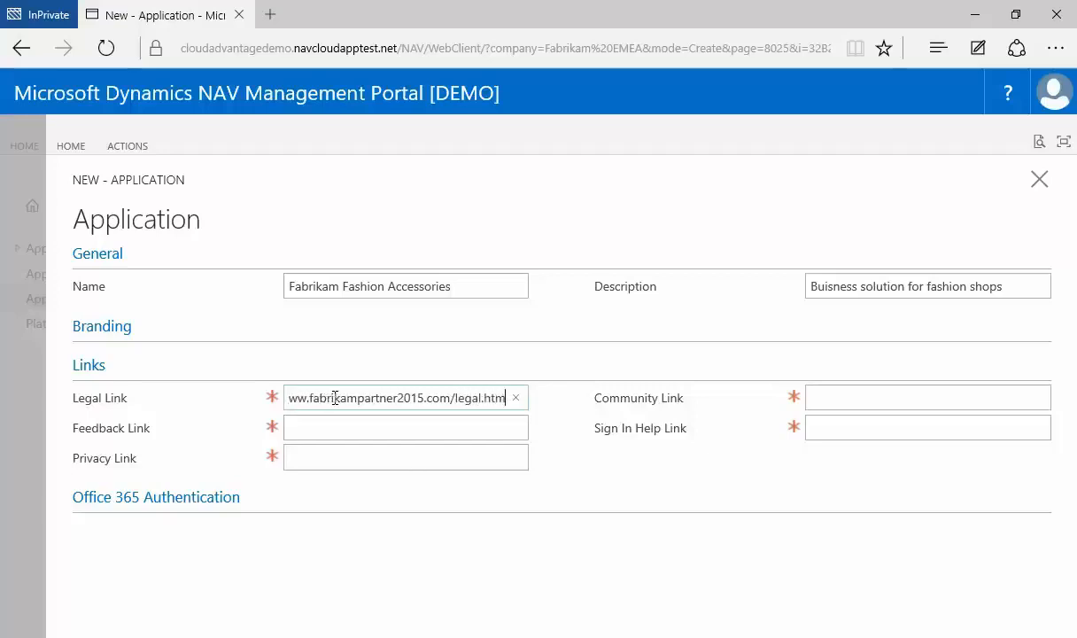
key(Tab)
text(http://www.fabrikampartner2015.com/)
text(feedba)
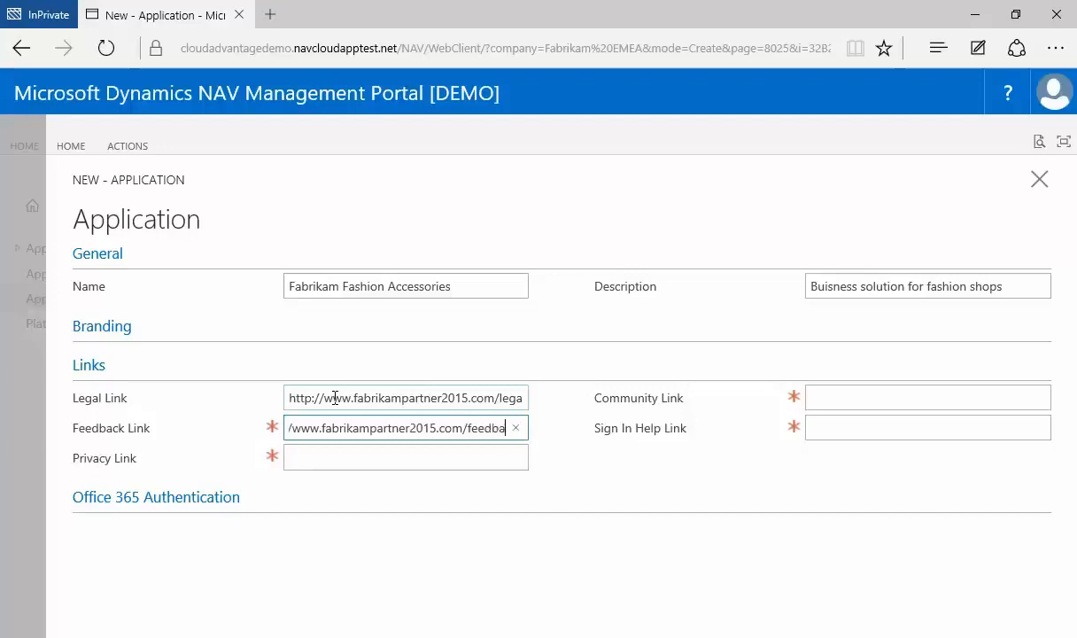
text(ck.html)
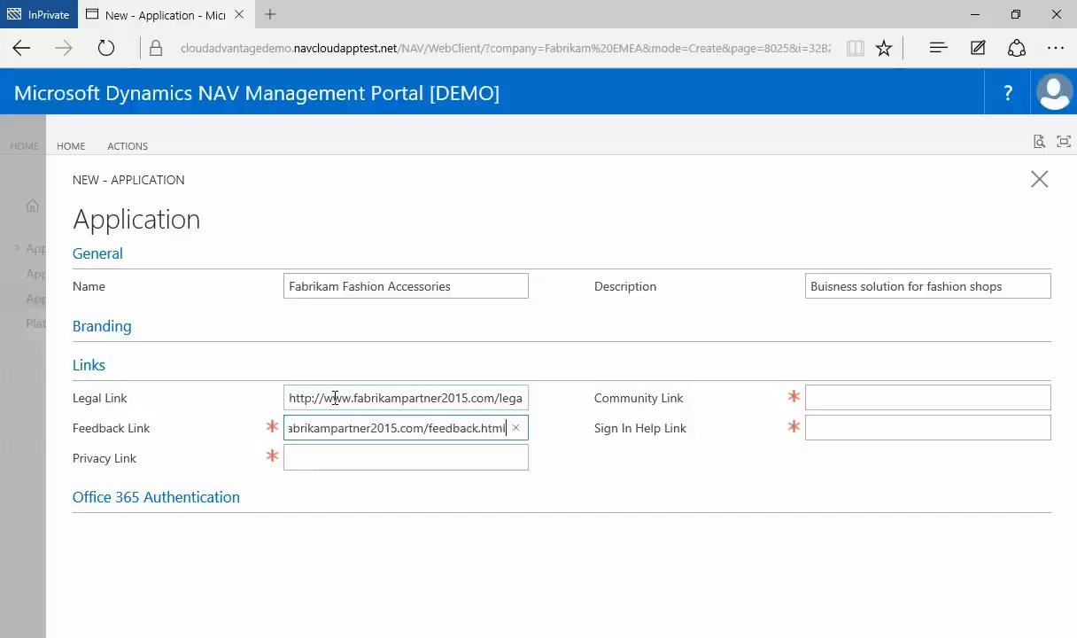
key(Tab)
text(http://www.fabrikampartner2015.com/privacy.html)
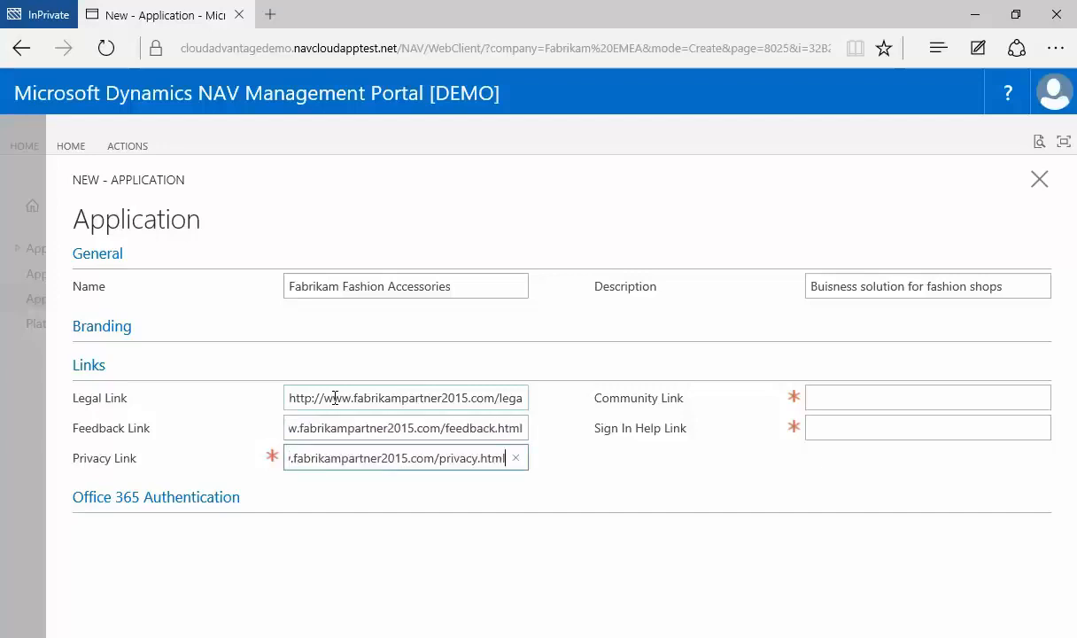
key(Tab)
text(http://www.fabrikampartner2015.com/)
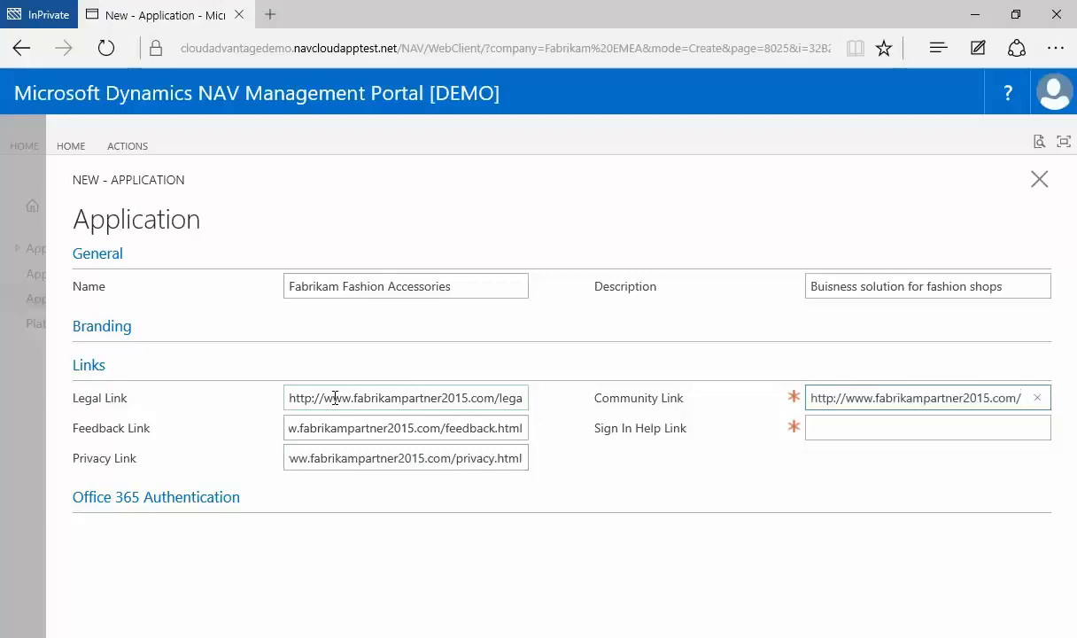
text(community.html)
key(Tab)
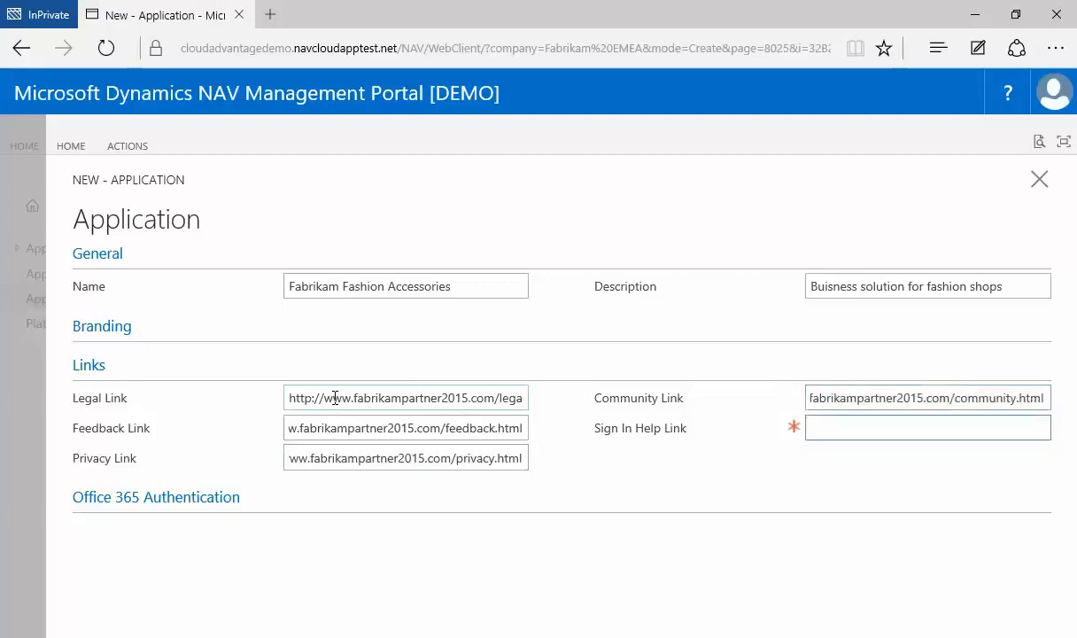
text(http://www.fabrikampartner2015.com/)
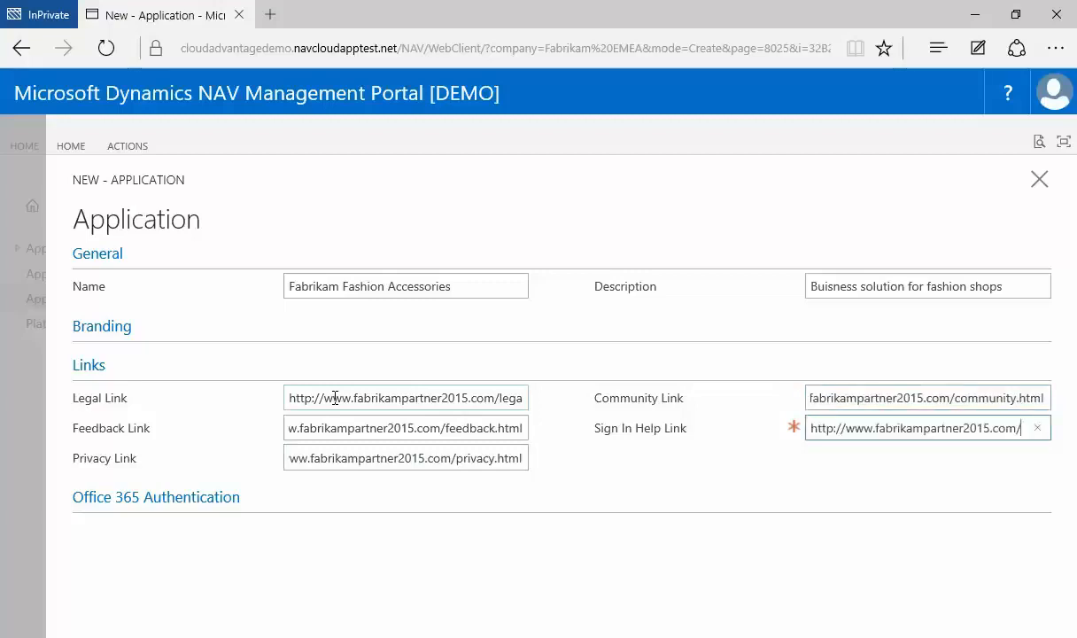
text(signinhelp.html)
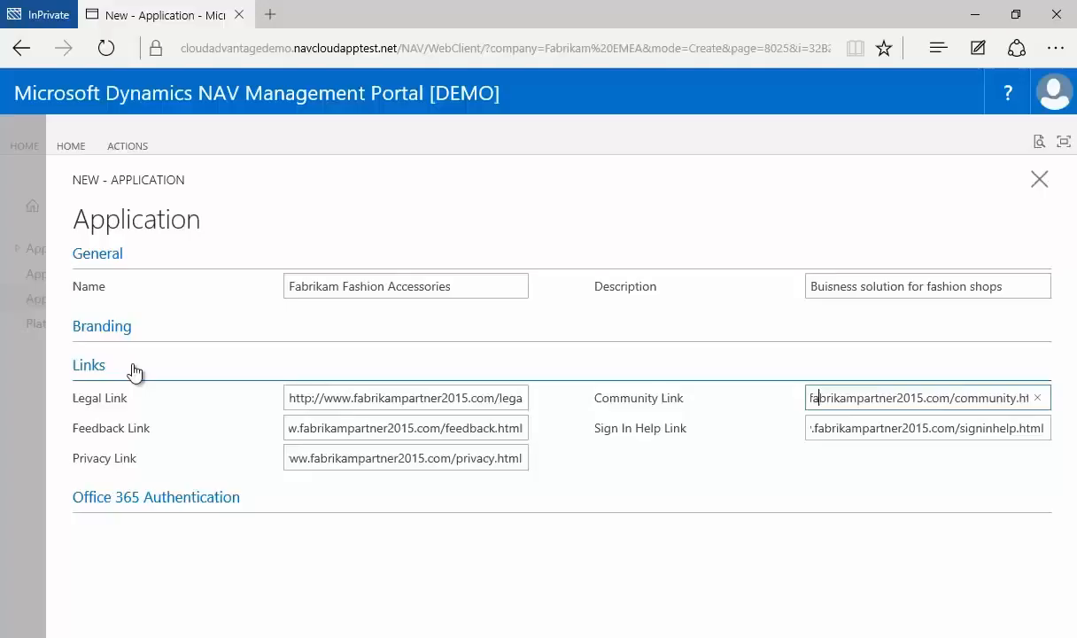
click(133, 370)
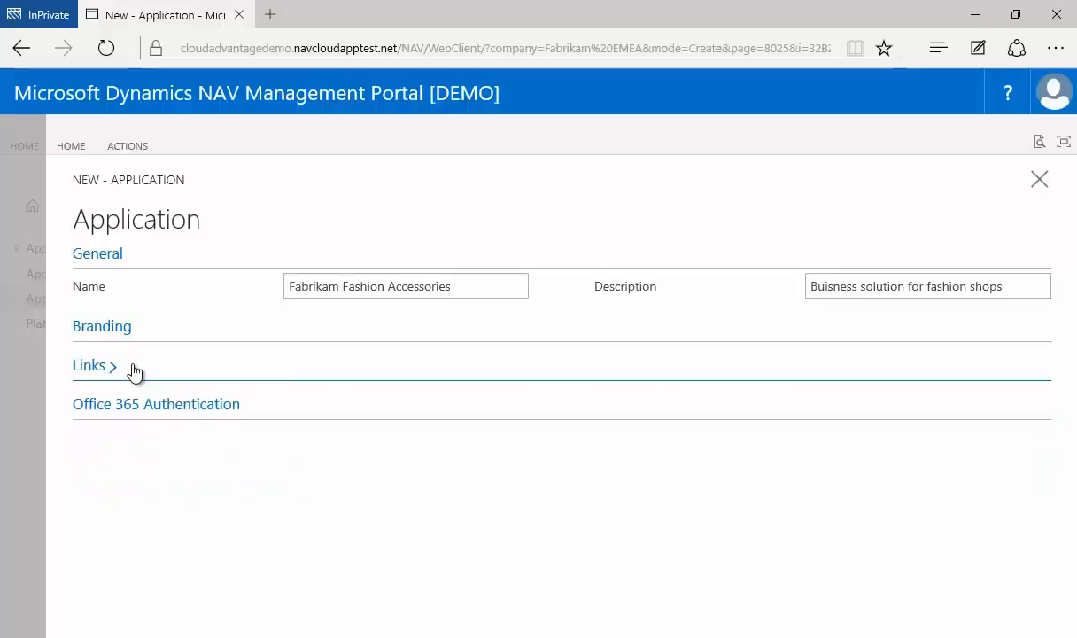
- Register the Fabrikam Fashion Accessories application in Azure Active Directory for Office 365 authentication
click(311, 414)
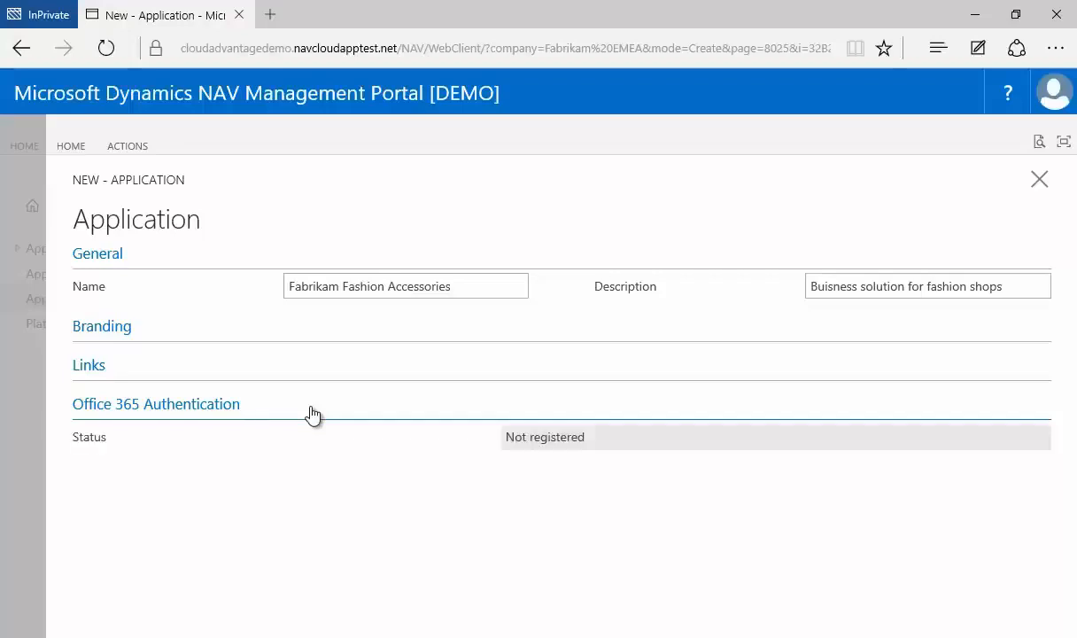
click(125, 149)
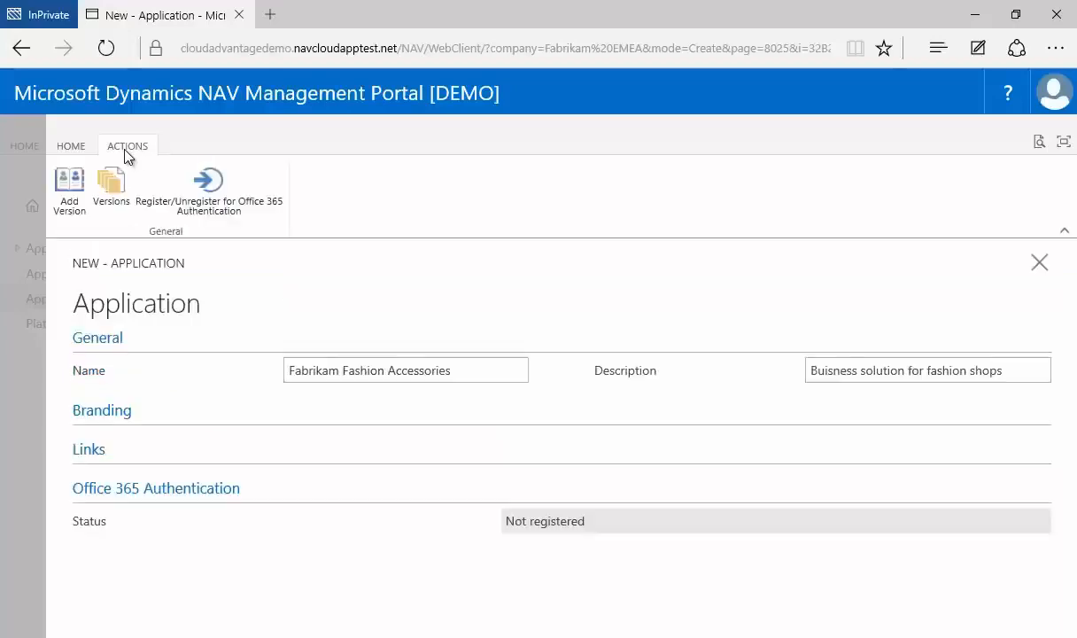
click(211, 194)
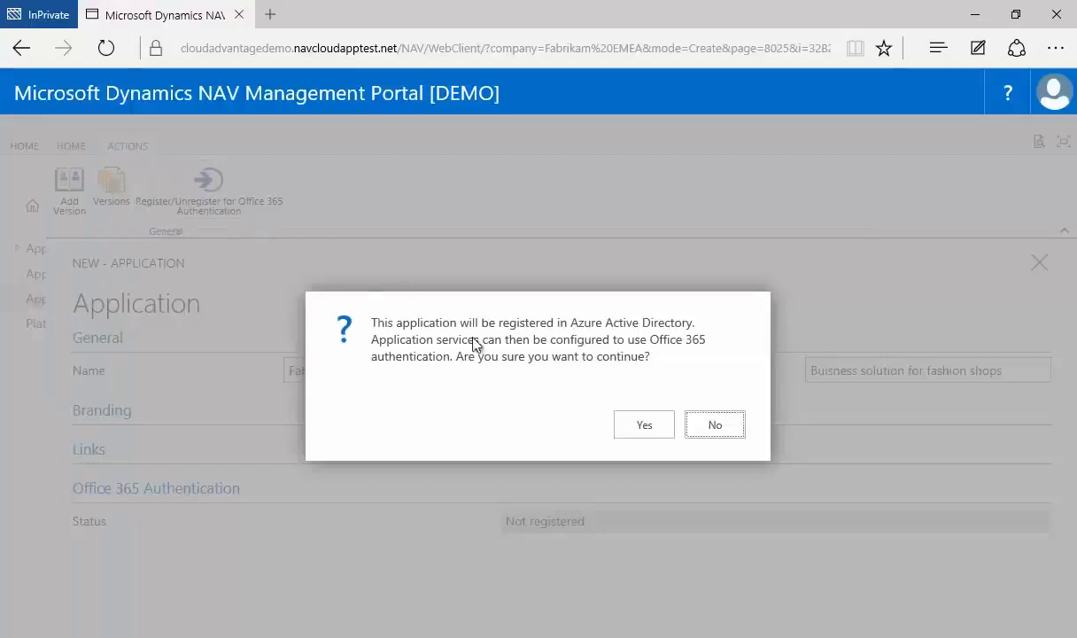
click(627, 430)
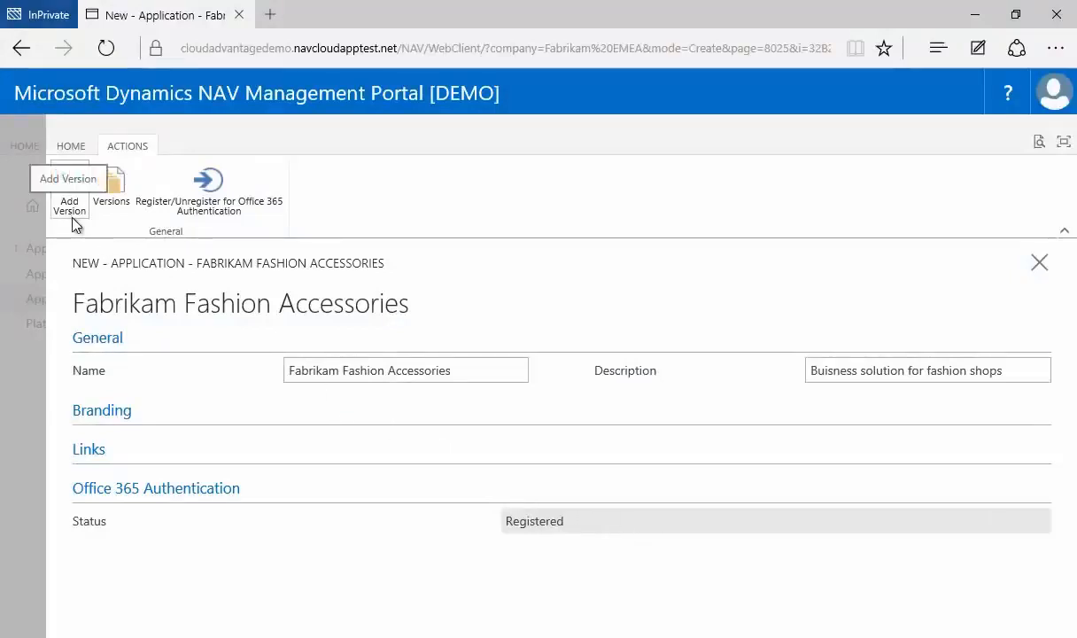
- Create a new version of the application named NAV90.CU1.ISV0001 with the description "Initial version"
click(121, 196)
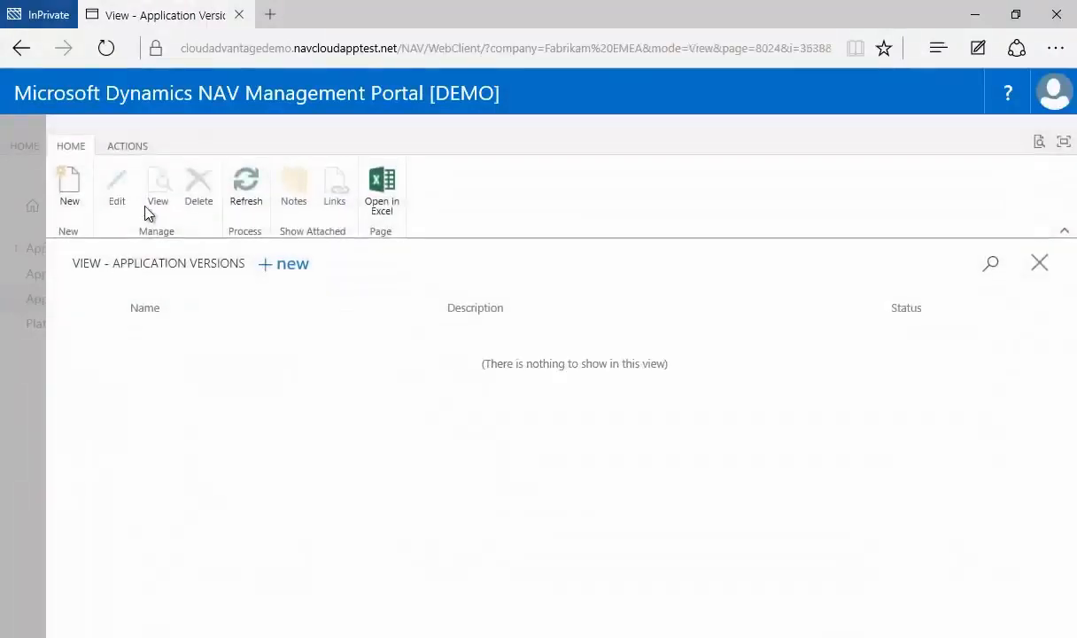
click(298, 266)
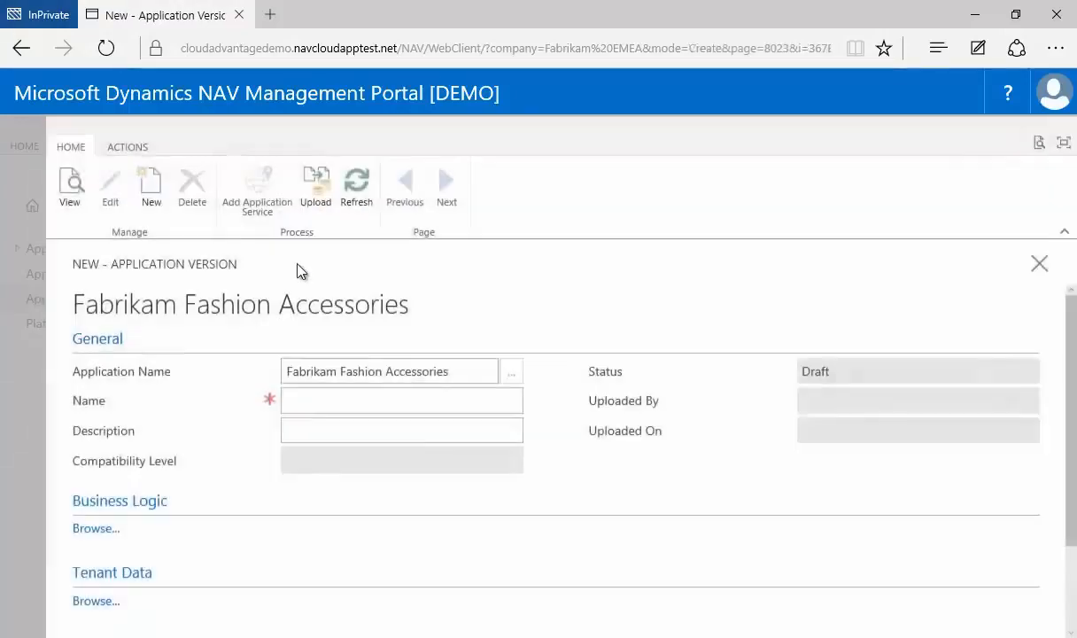
click(318, 399)
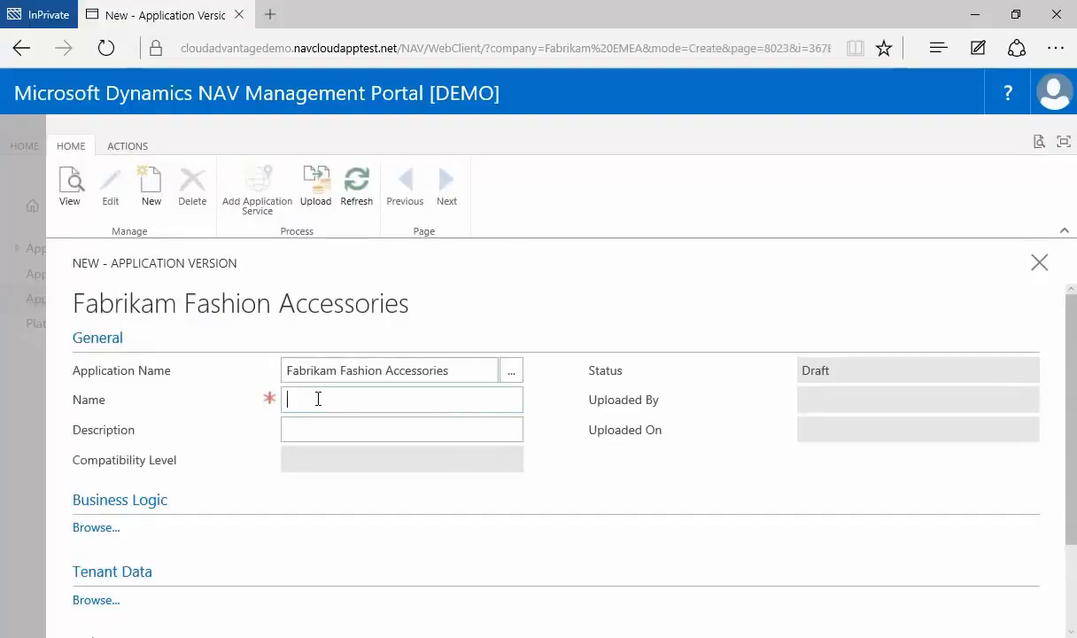
text(NAV90.CU1.ISV0001)
click(330, 429)
text(Init)
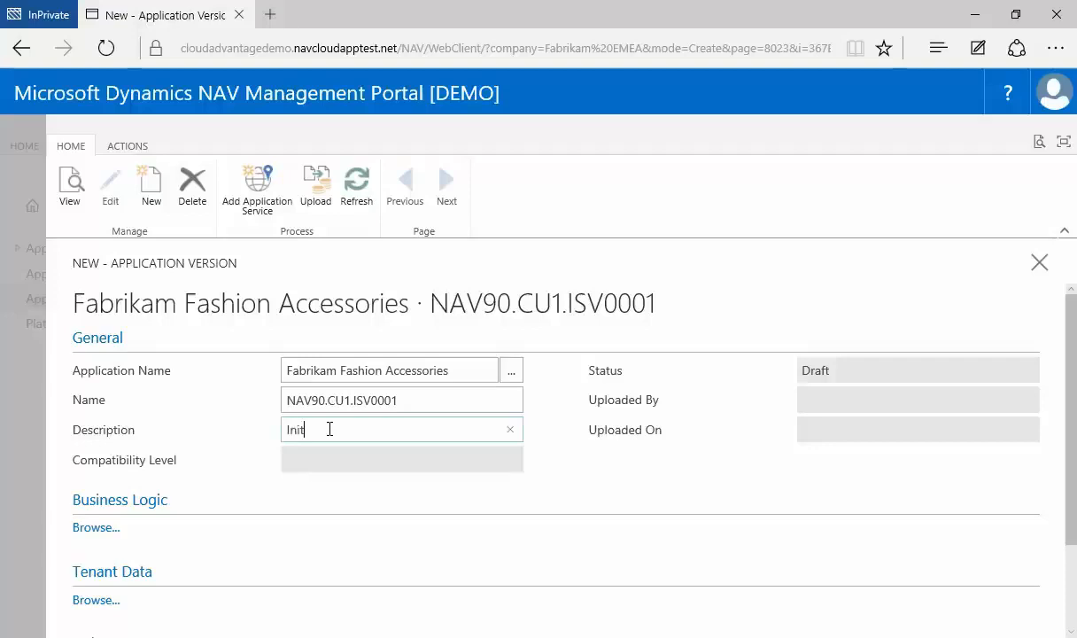
text(ial version)
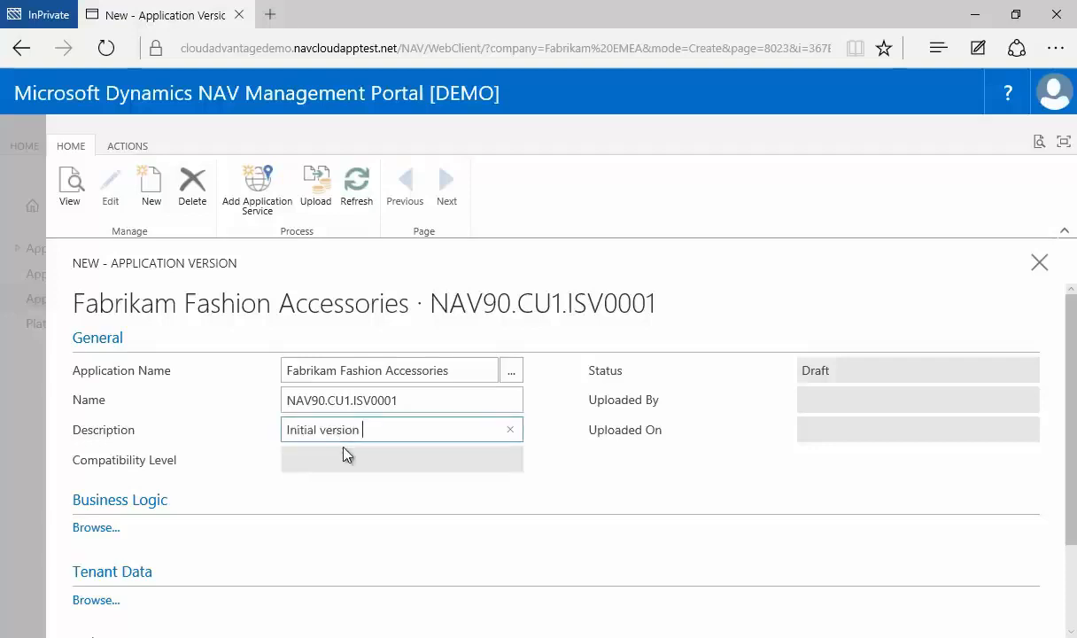
- Attach Demo Database NAV (9-0).App.bacpac as the Business Logic file of the application version
scroll(349, 456, down, 2)
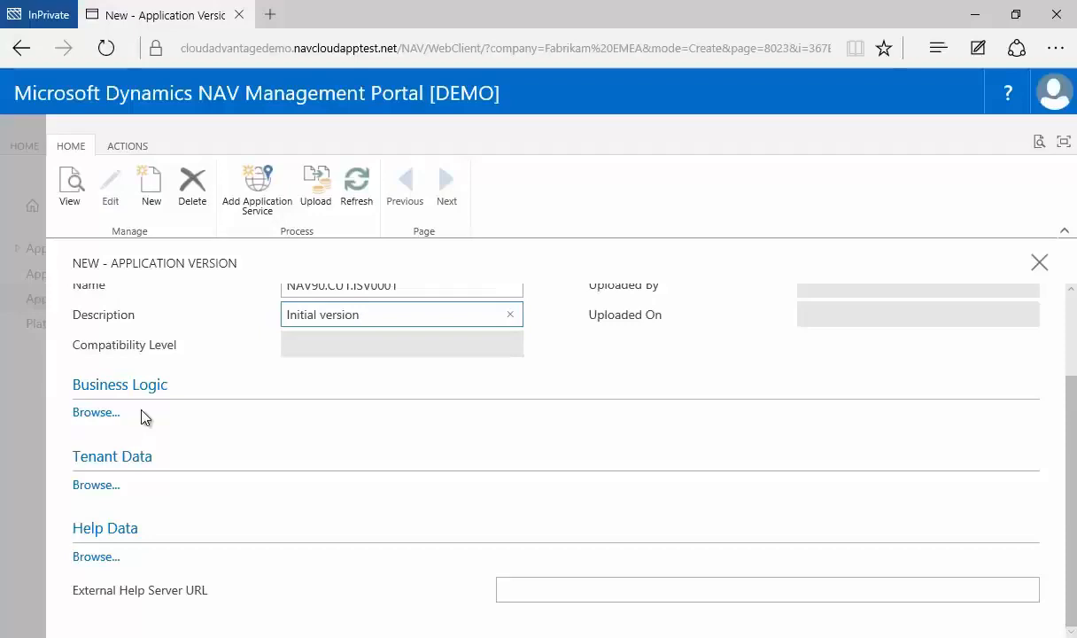
click(102, 413)
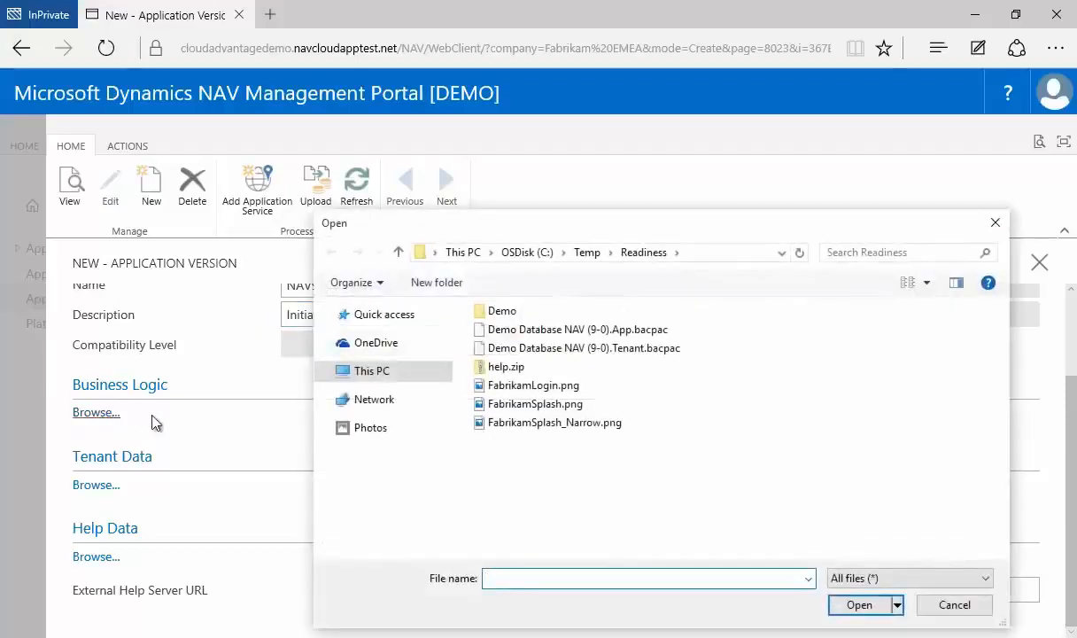
click(638, 331)
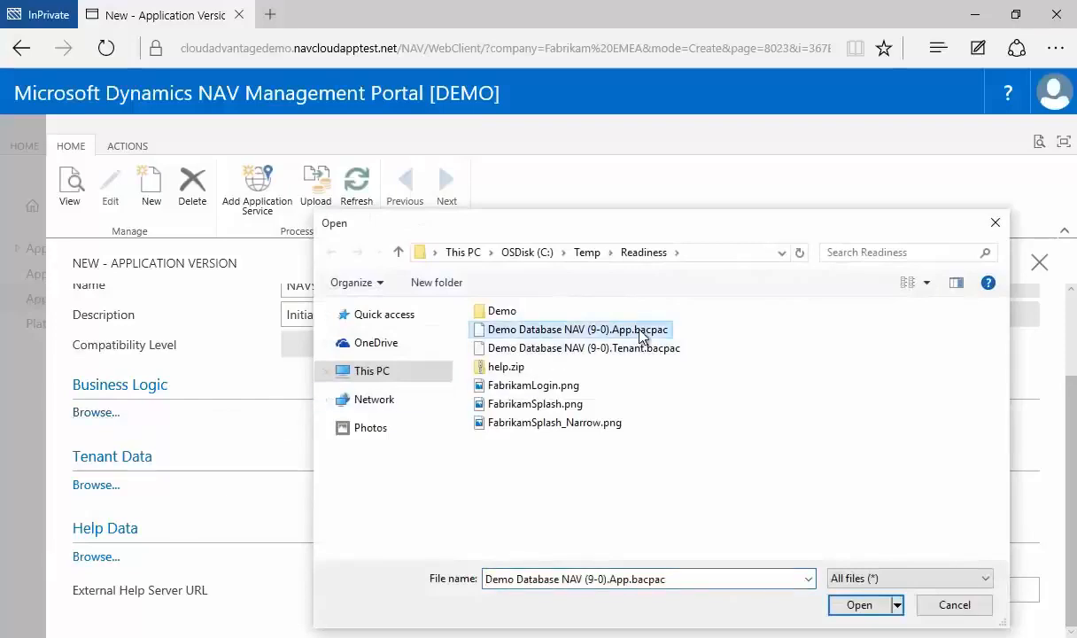
click(846, 605)
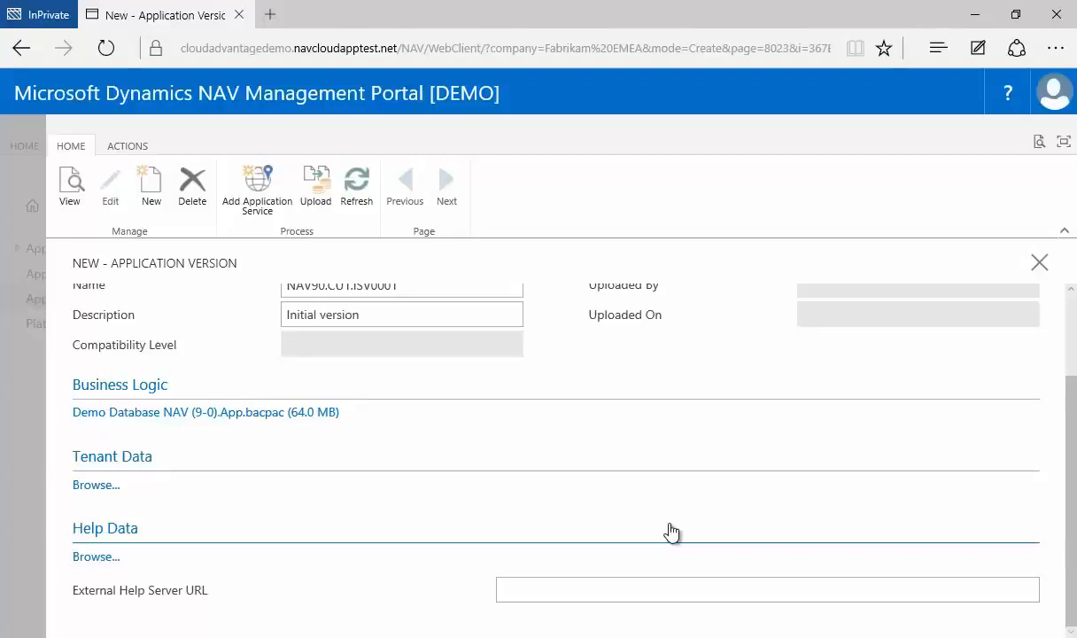
- Attach Demo Database NAV (9-0).Tenant.bacpac as the Tenant Data file of the application version
click(104, 485)
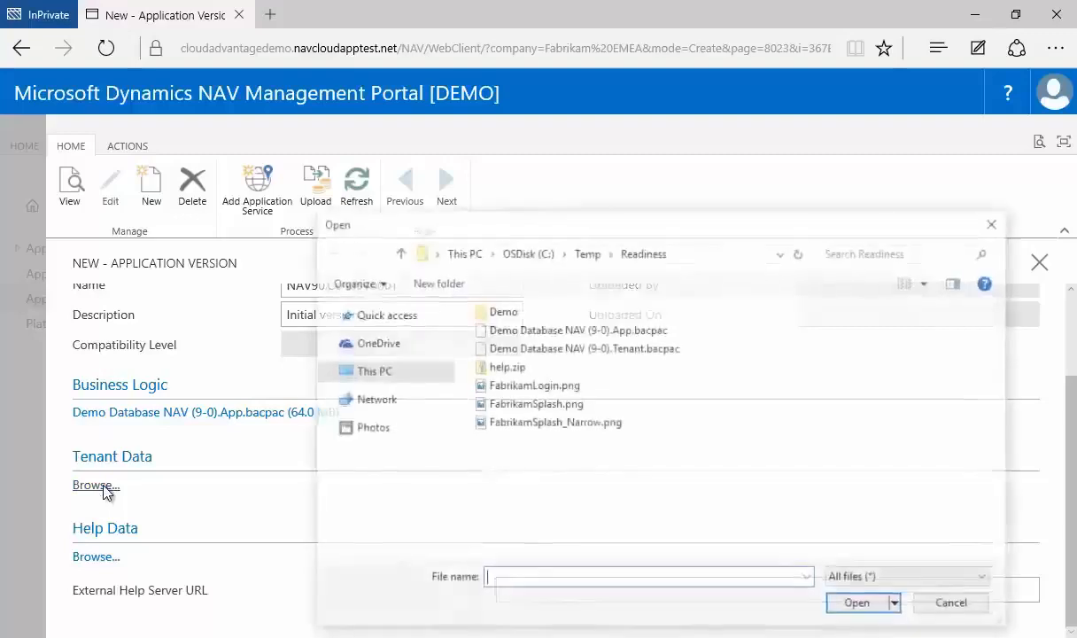
click(608, 350)
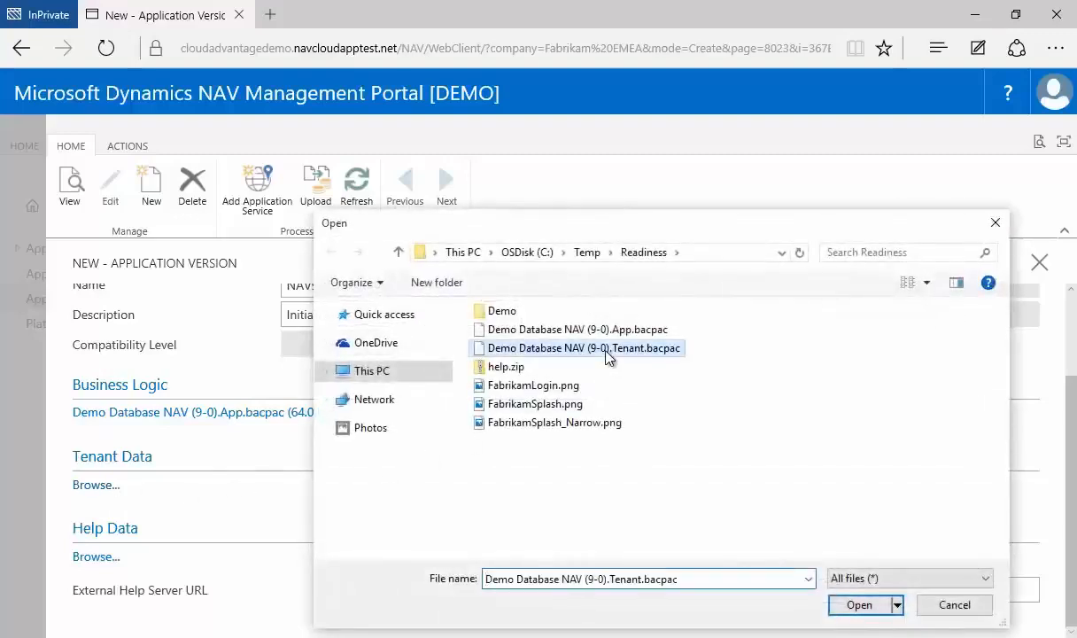
click(859, 605)
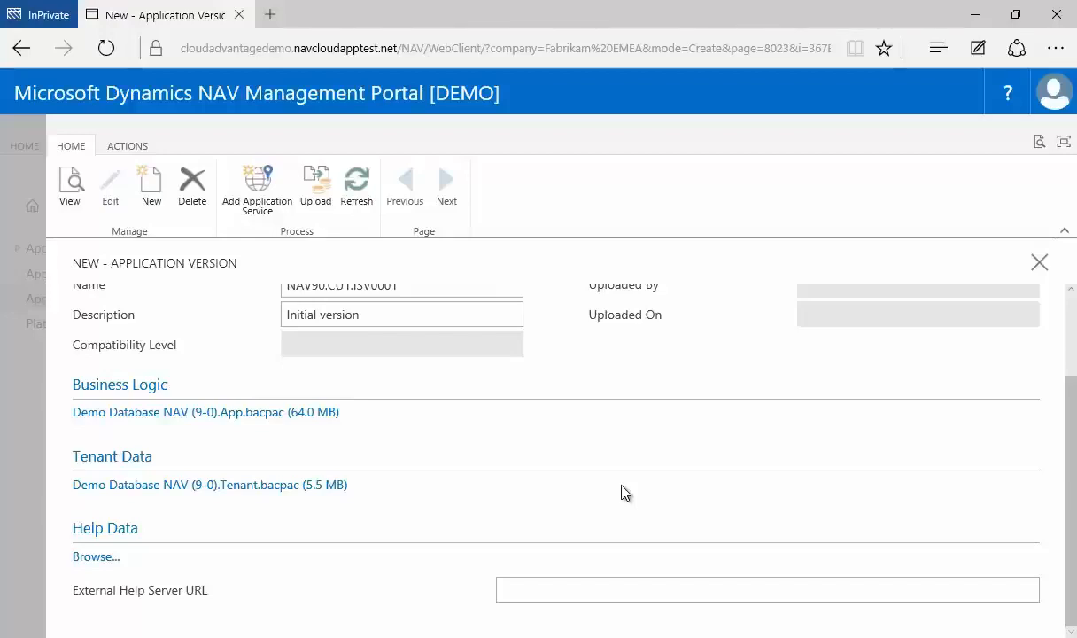
click(96, 557)
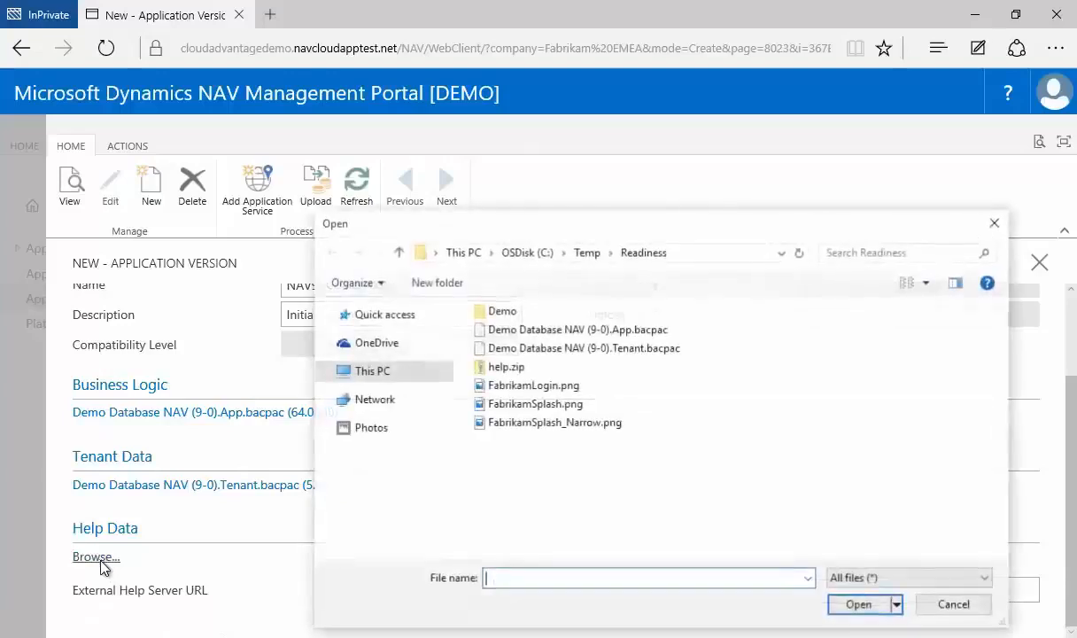
click(501, 366)
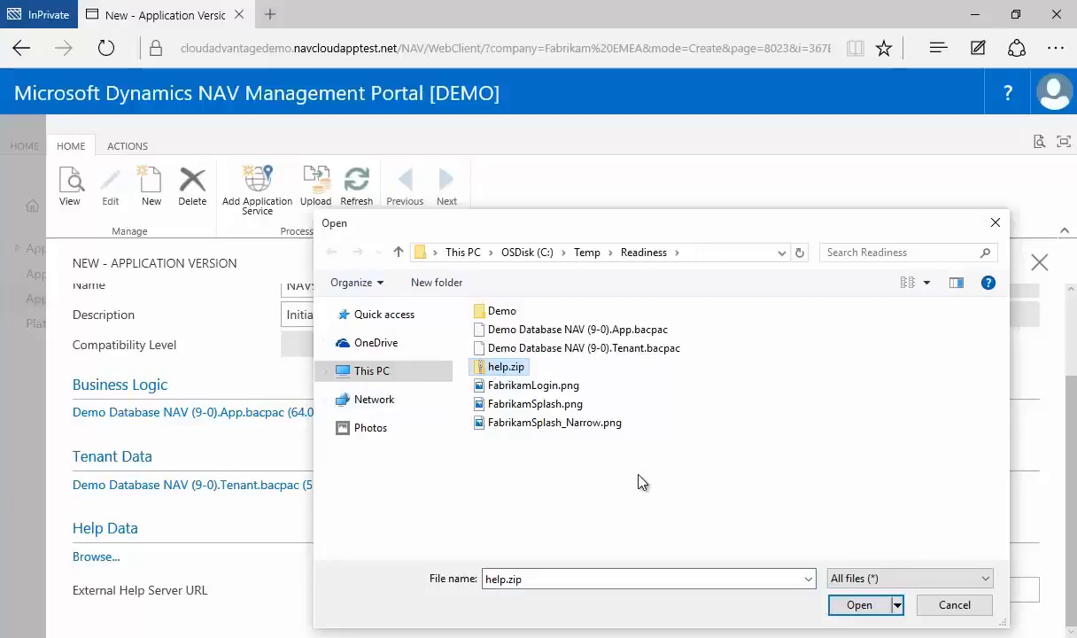
click(926, 606)
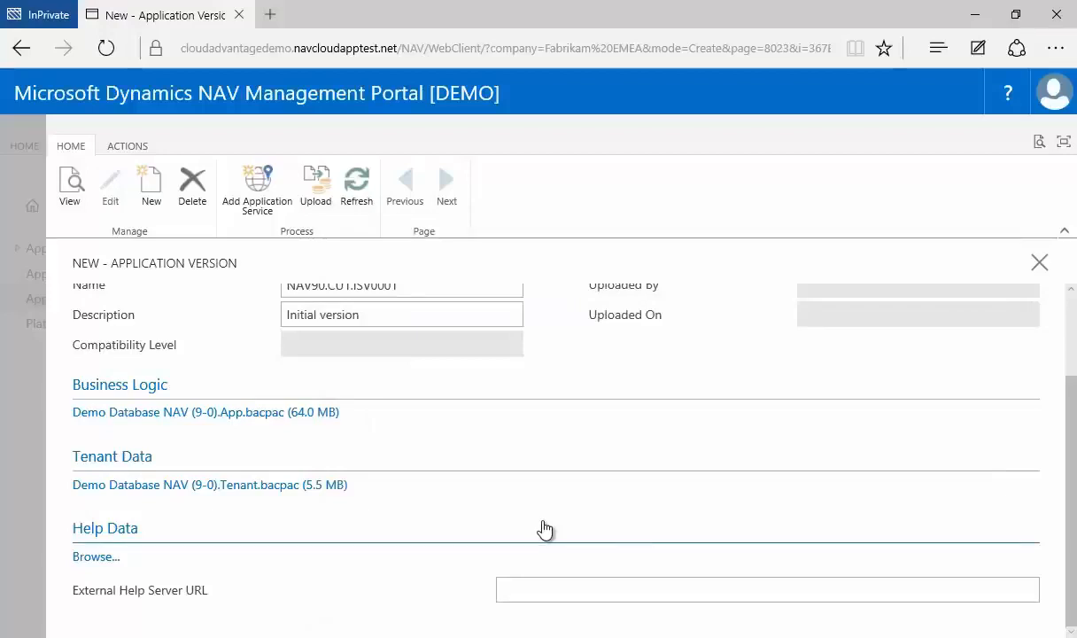
click(540, 588)
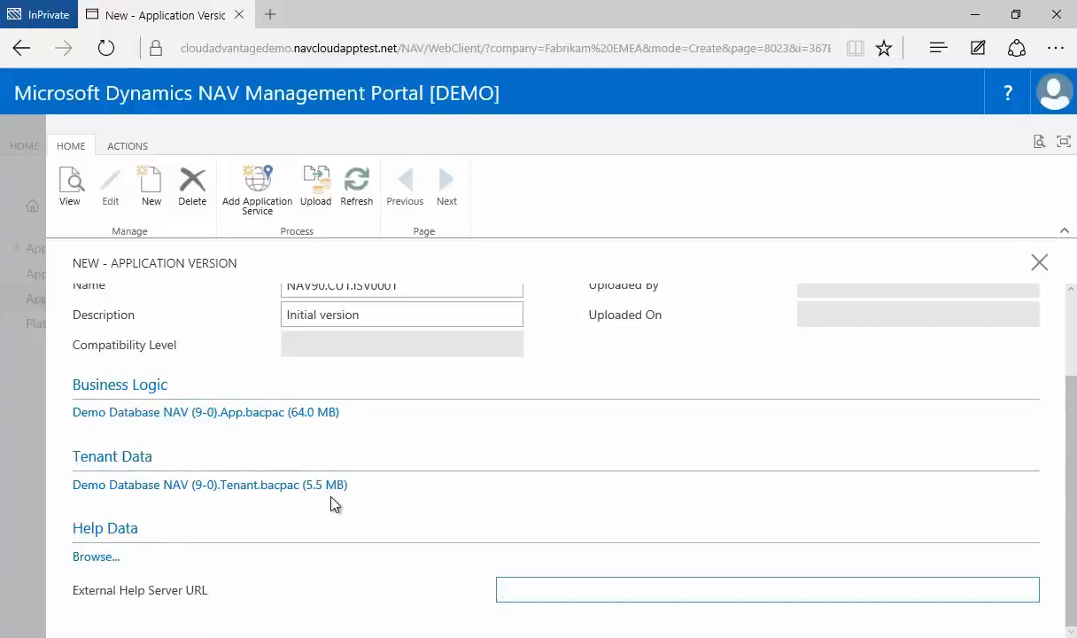
- Upload the NAV90.CU1.ISV0001 application version, close its page and refresh the application versions list
click(327, 213)
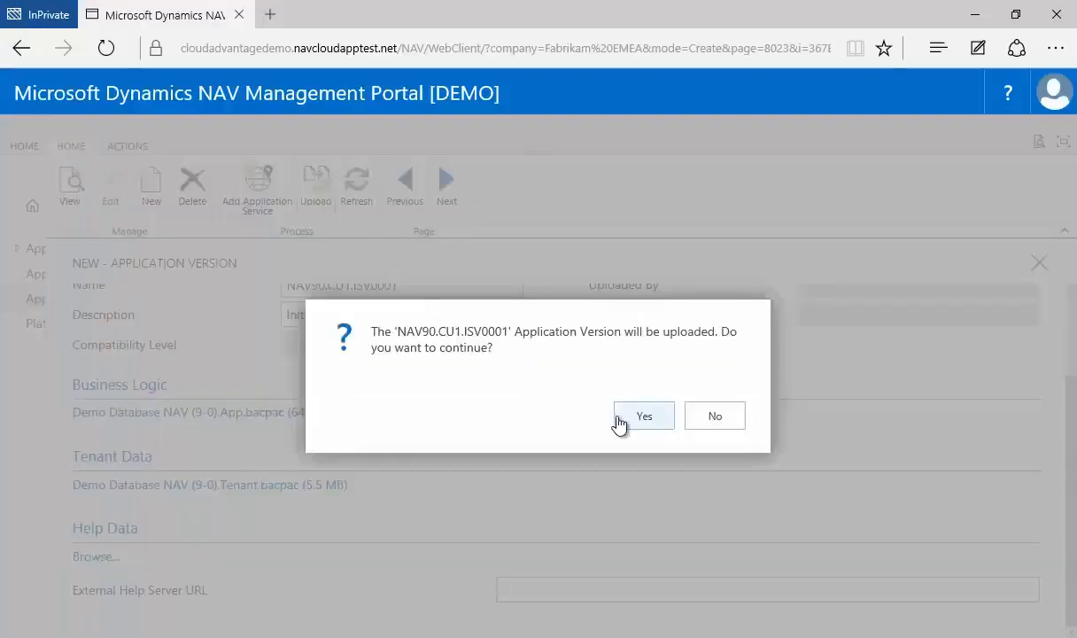
click(618, 417)
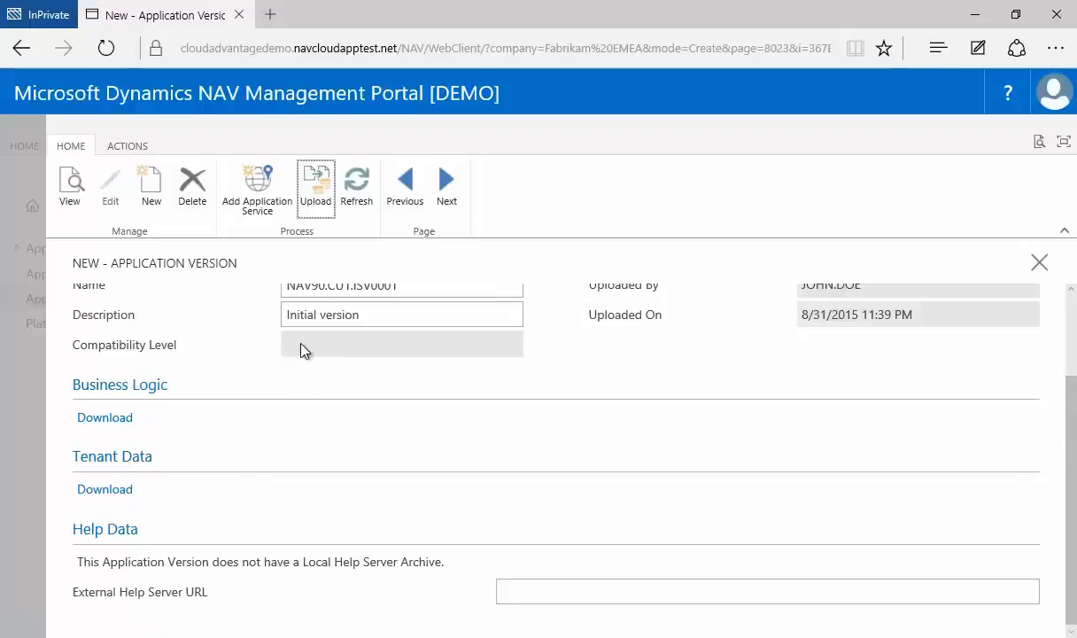
click(1037, 262)
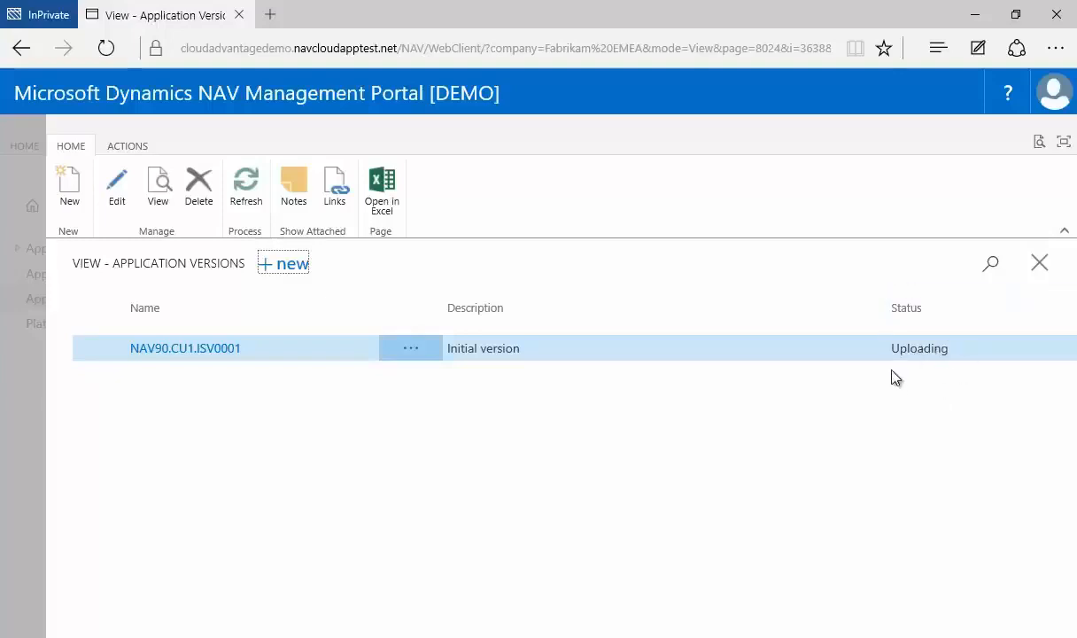
click(232, 213)
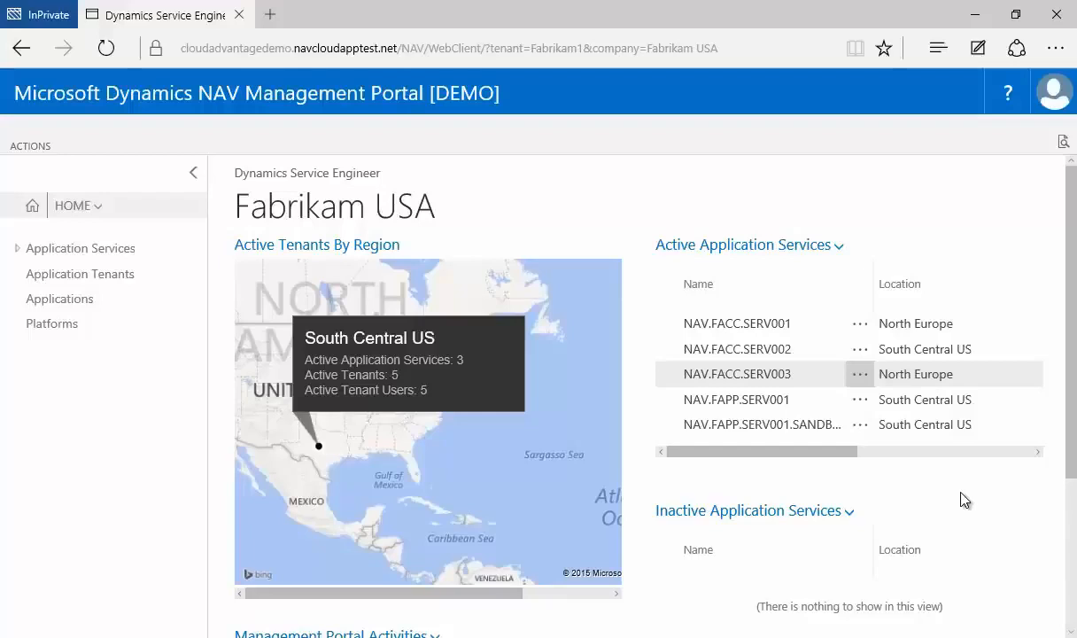
- Show the tenants of application service NAV.FACC.SERV003 and open the web address of the Accessories Shop 5 tenant
click(861, 377)
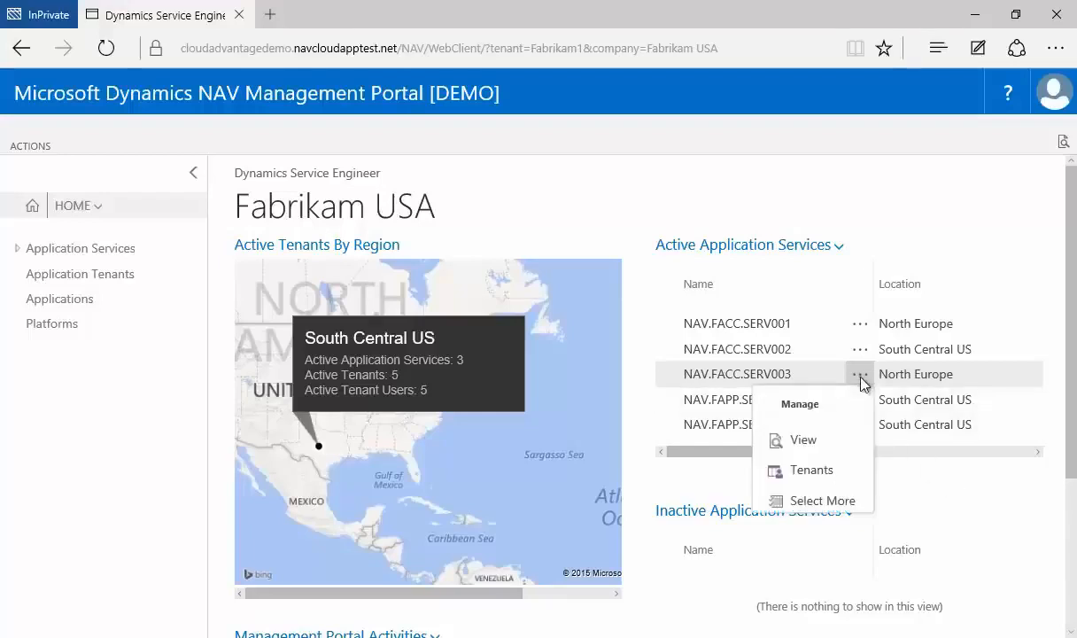
click(838, 473)
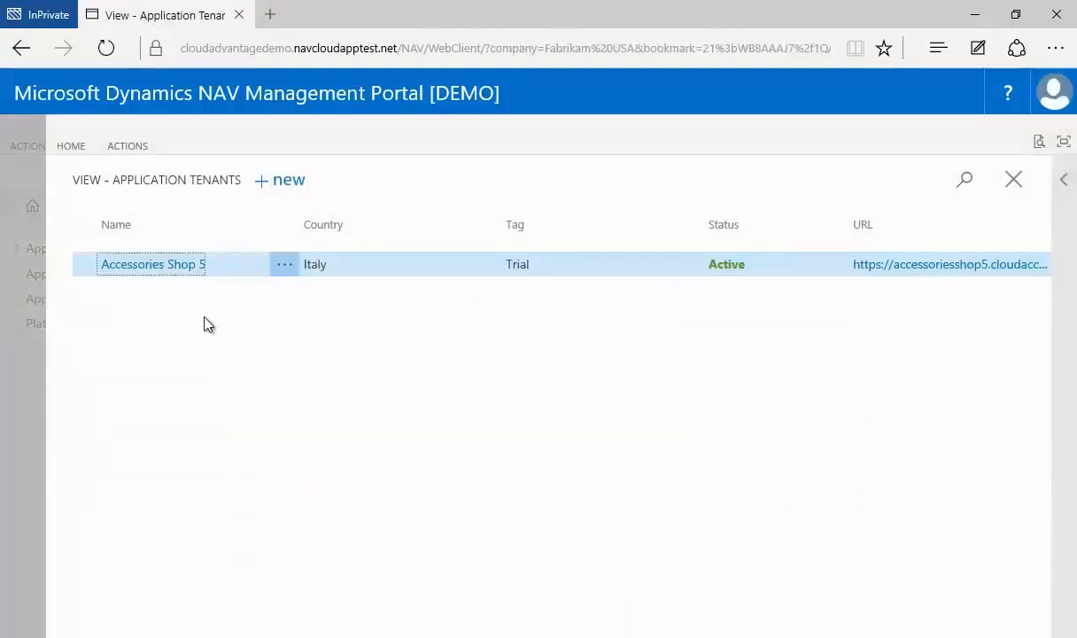
click(886, 266)
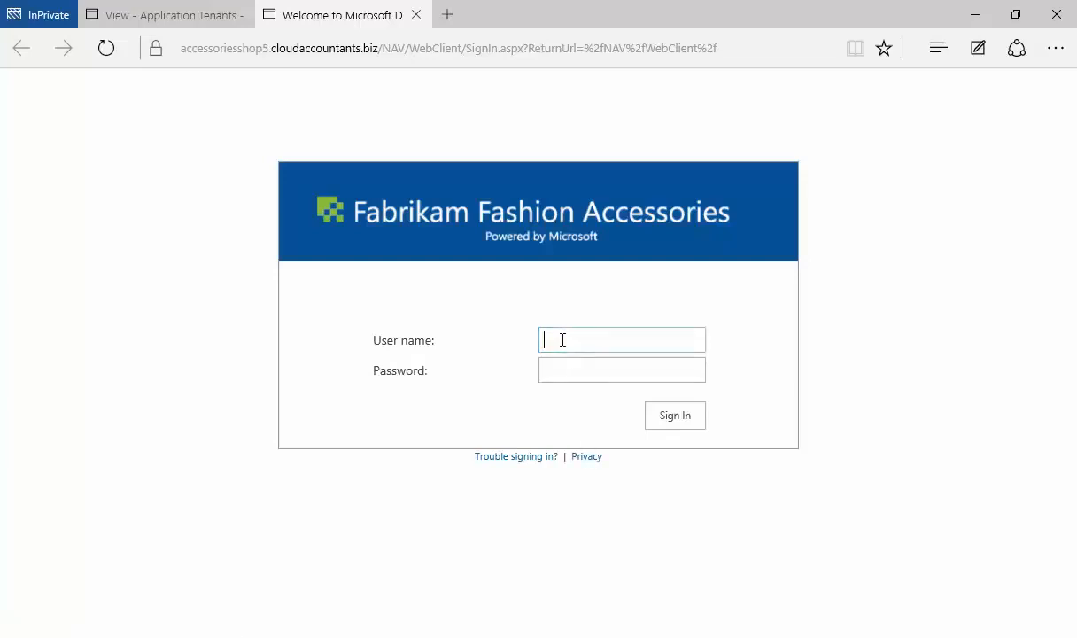
- Sign in to the Fabrikam Fashion Accessories tenant with the user name user1 and the account password
text(user1)
key(Tab)
text(●●●●●●●●●●●)
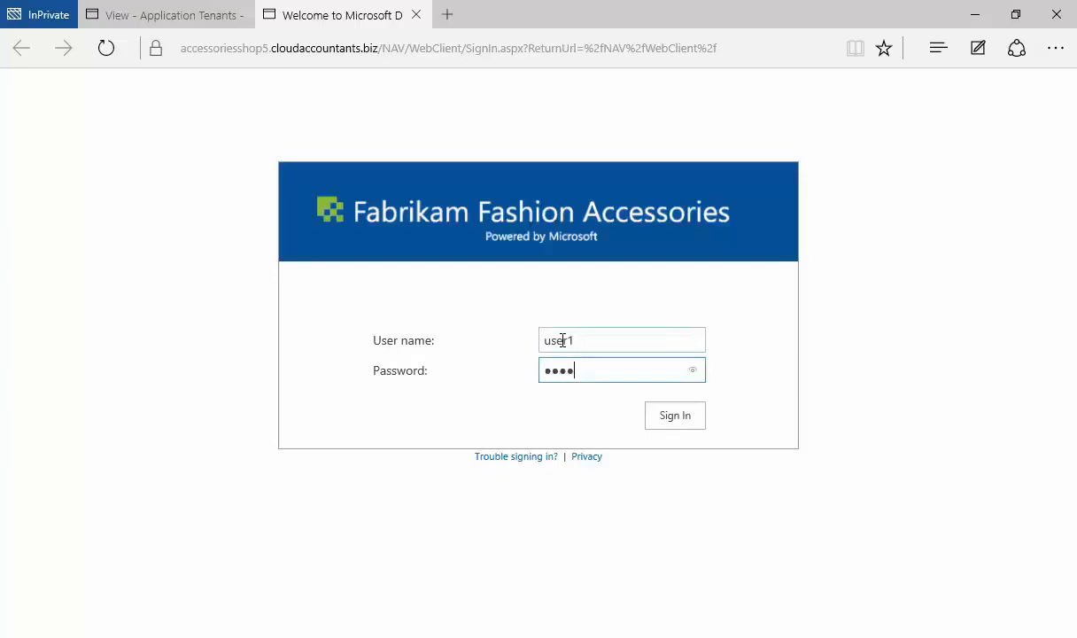
click(698, 427)
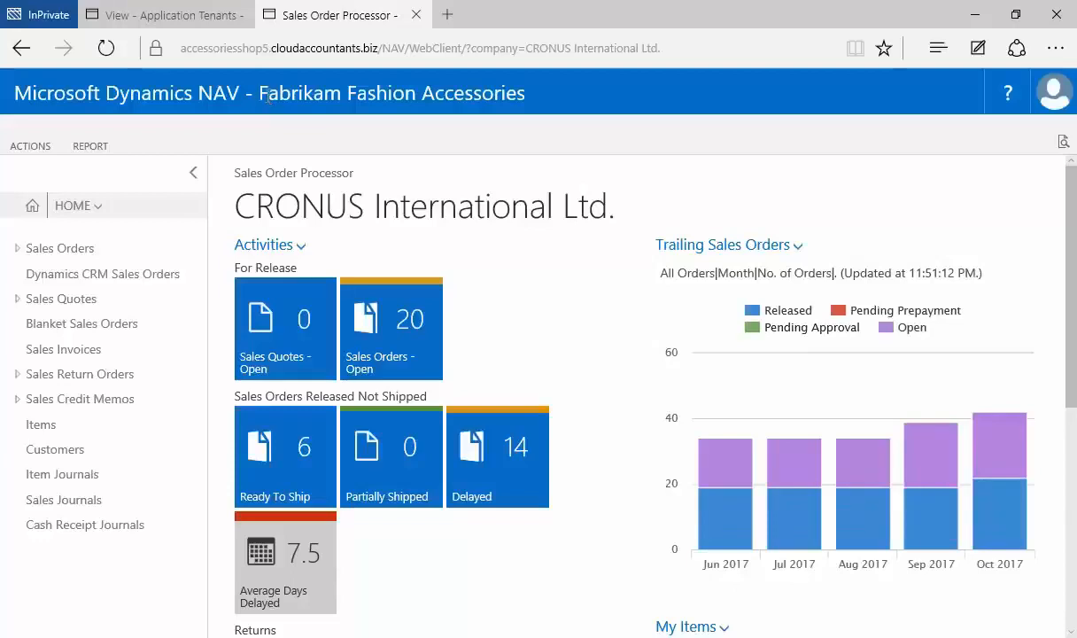
- Highlight the Fabrikam Fashion Accessories name in the page title and open the help menu to examine its links
drag(257, 93, 481, 106)
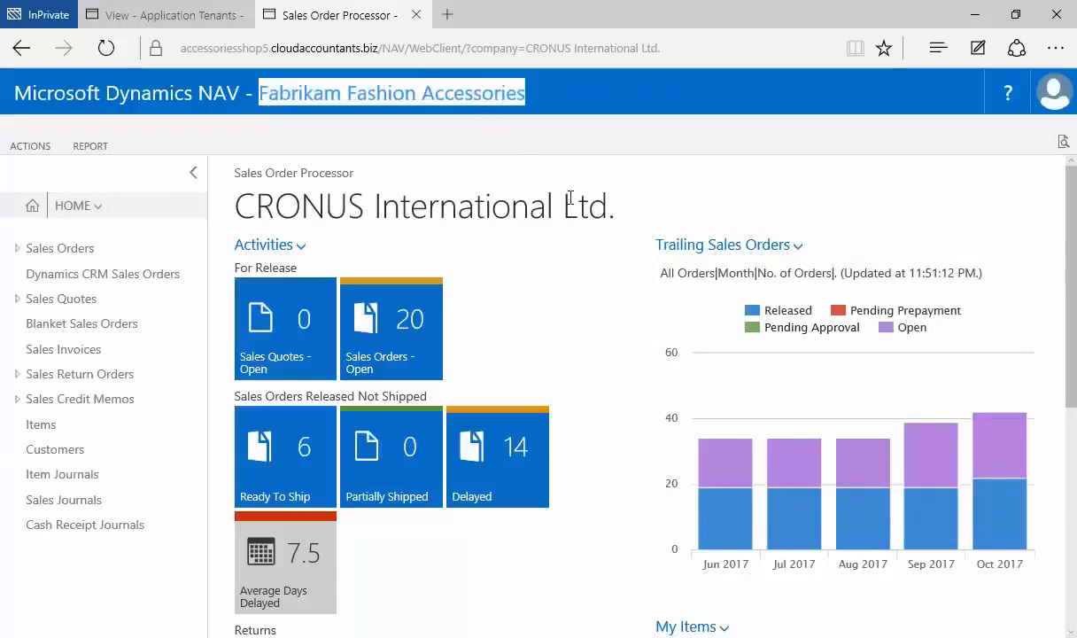
click(1010, 98)
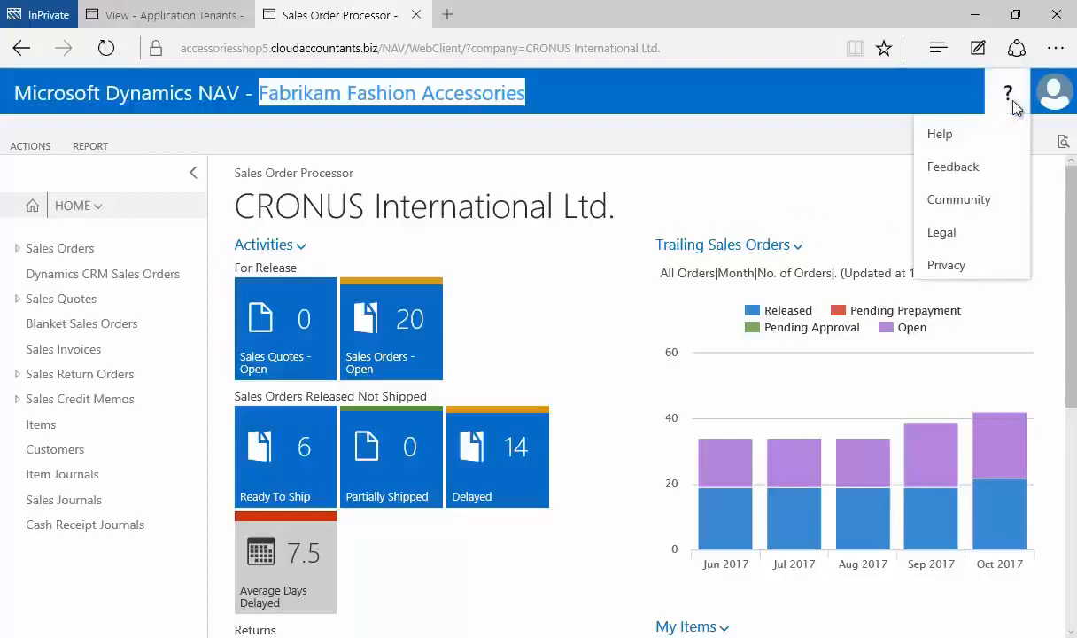